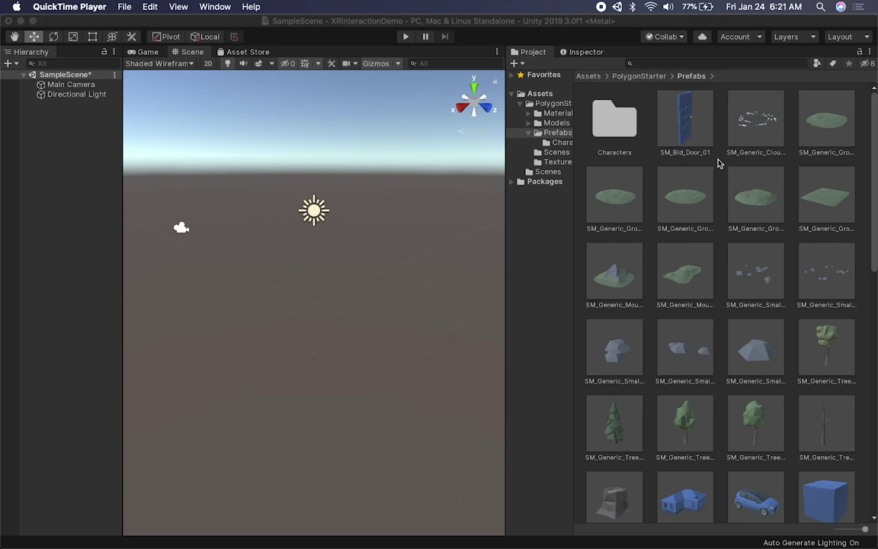
- View the POLYGON - Starter Pack page in the Asset Store and return to the scene view
click(230, 51)
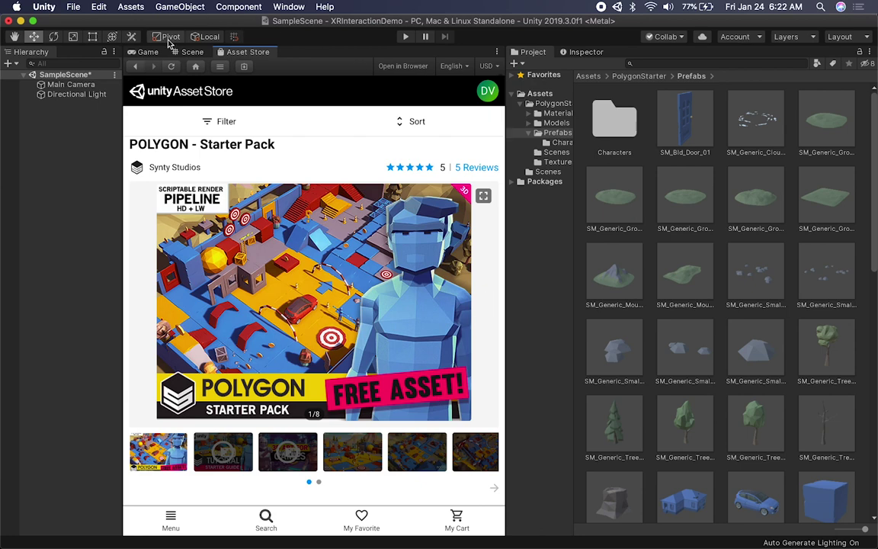
click(189, 52)
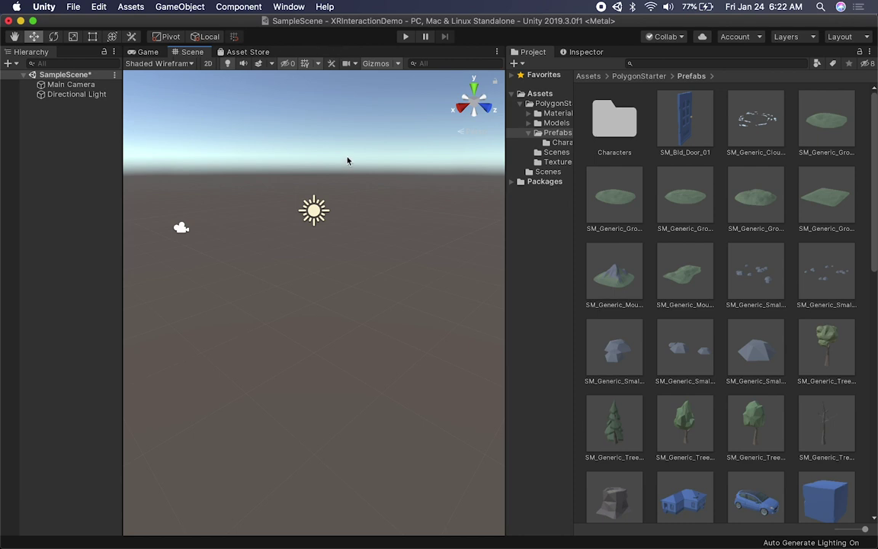
- Find the XR Management package in the Package Manager and install version 3.0.5
click(288, 6)
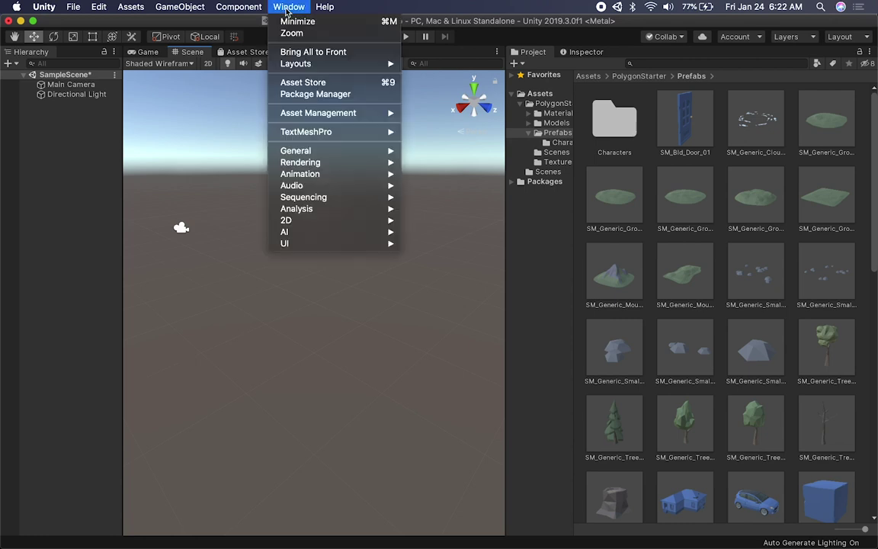
click(293, 95)
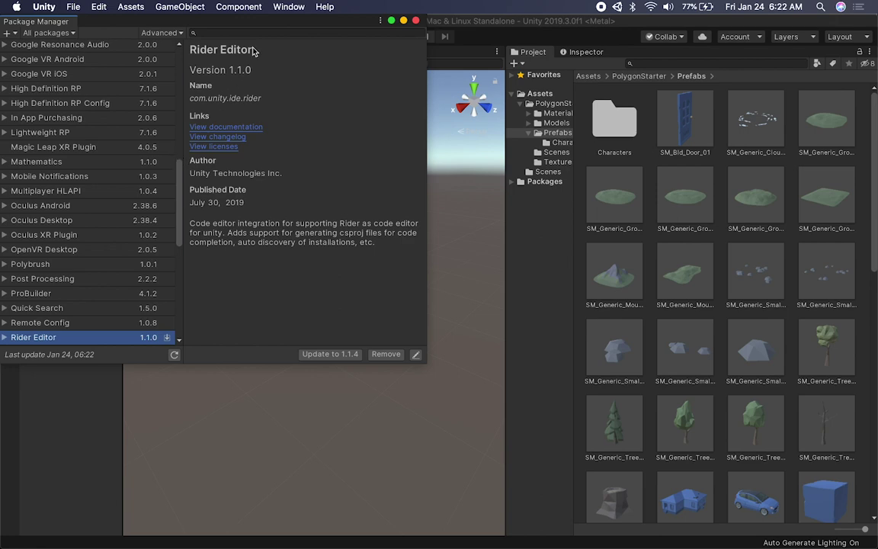
drag(269, 26, 318, 87)
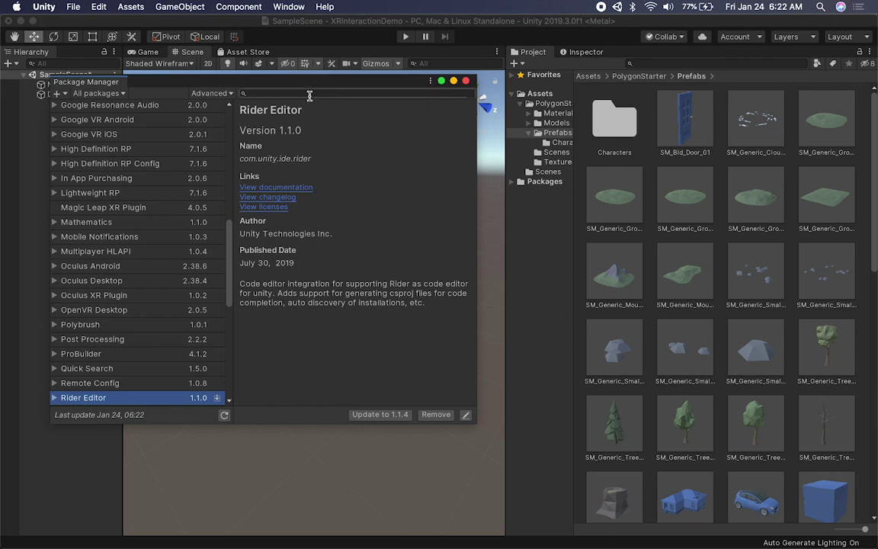
click(303, 95)
text(X)
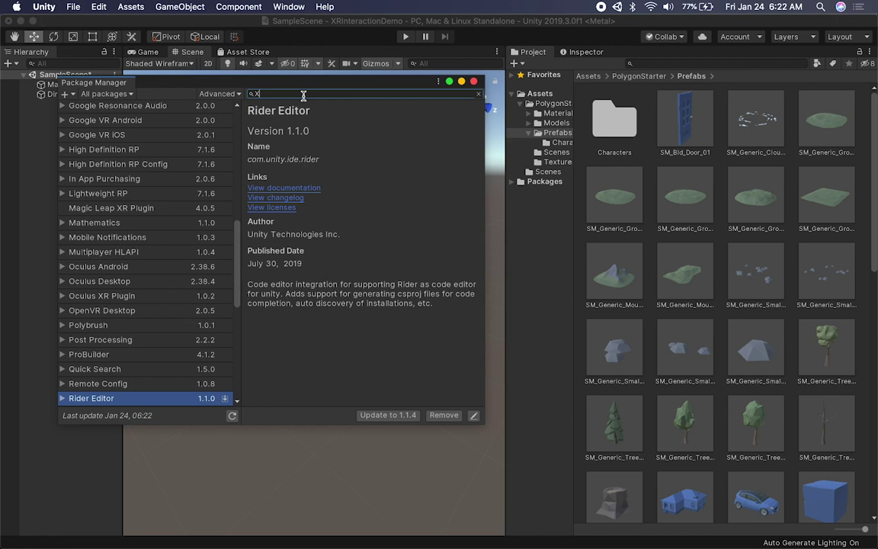
text(R management)
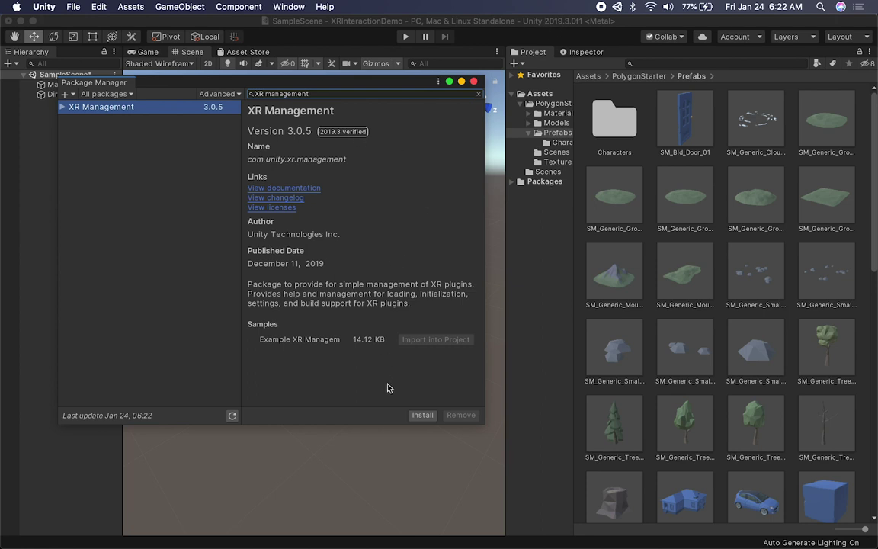
click(421, 415)
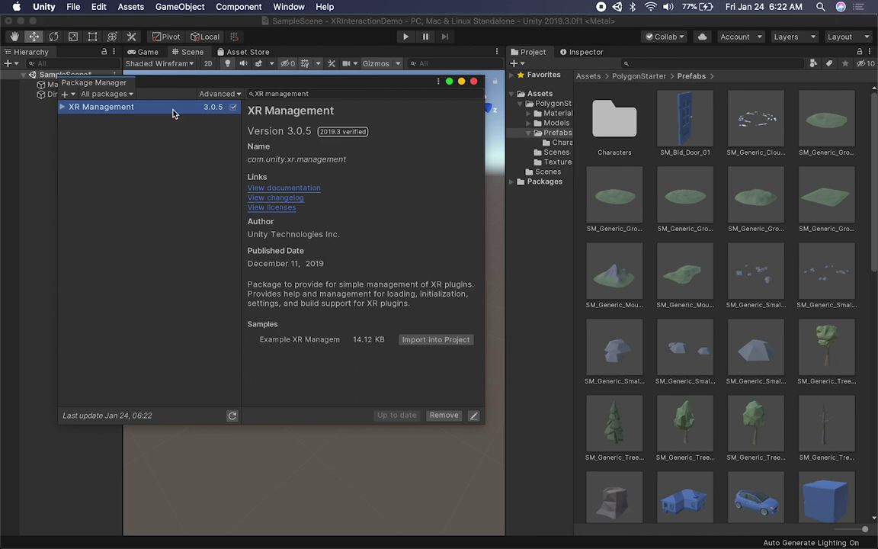
- Show preview packages, search for XR, and install XR Interaction Toolkit preview 0.9.2
drag(329, 93, 228, 91)
text(XR)
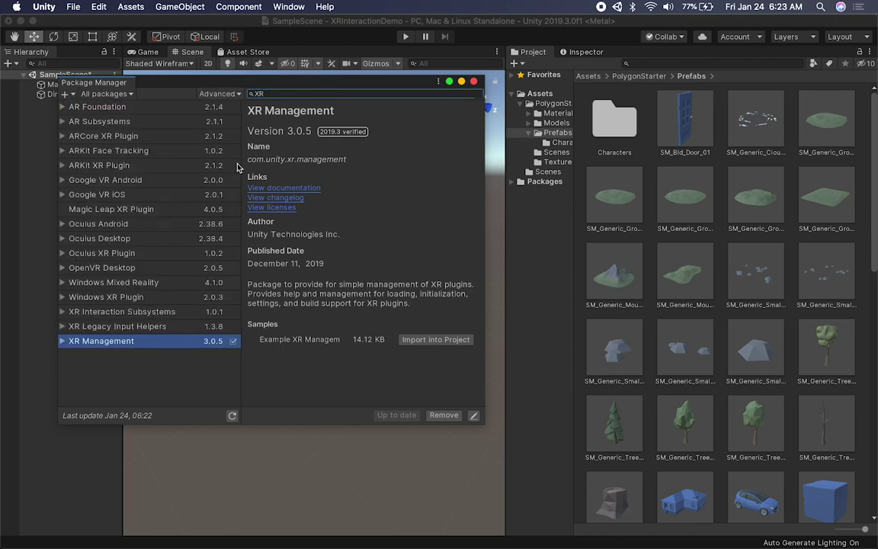
click(204, 95)
click(213, 125)
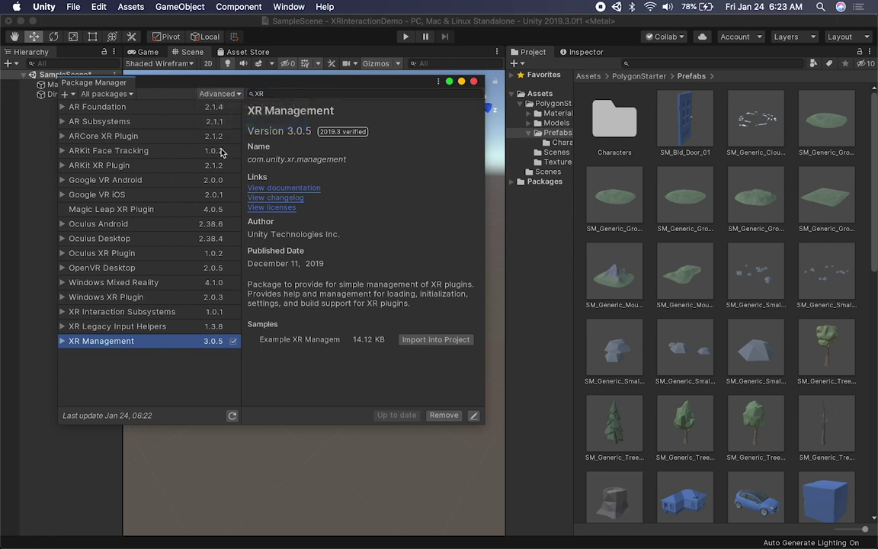
click(129, 328)
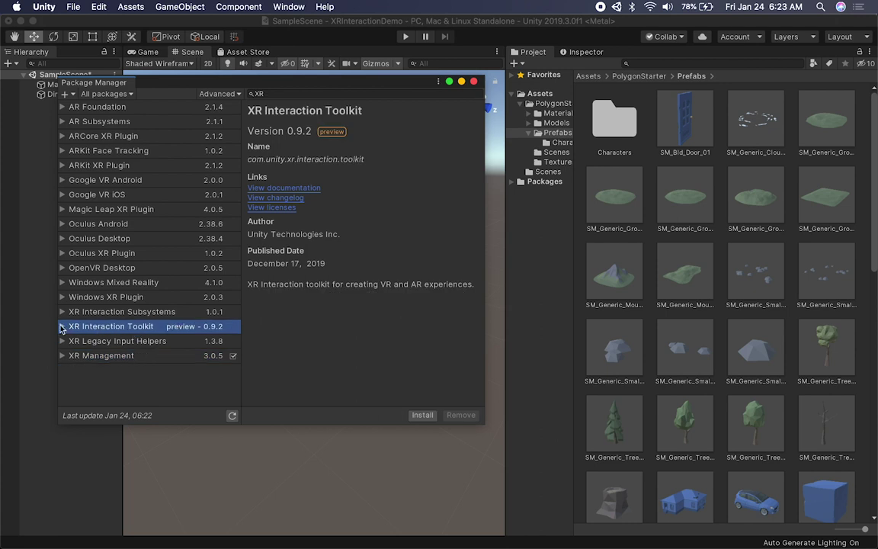
click(61, 328)
click(194, 340)
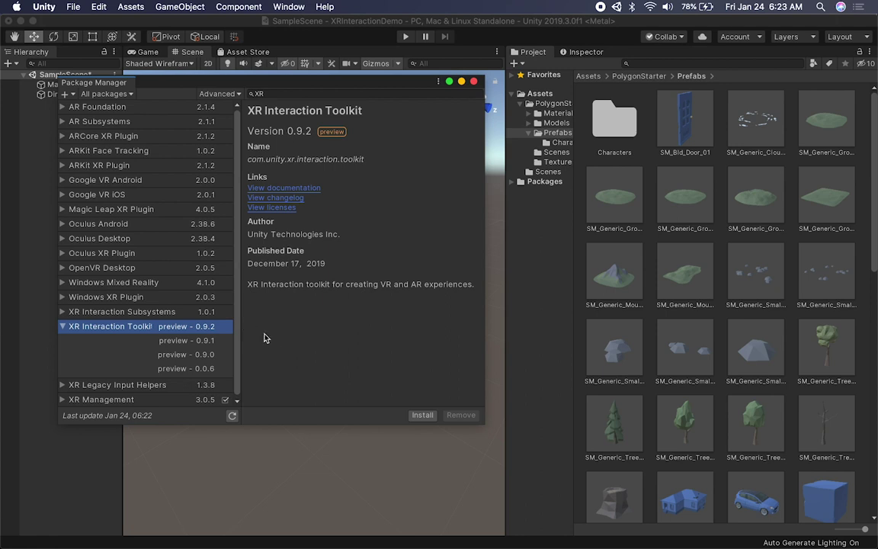
click(421, 414)
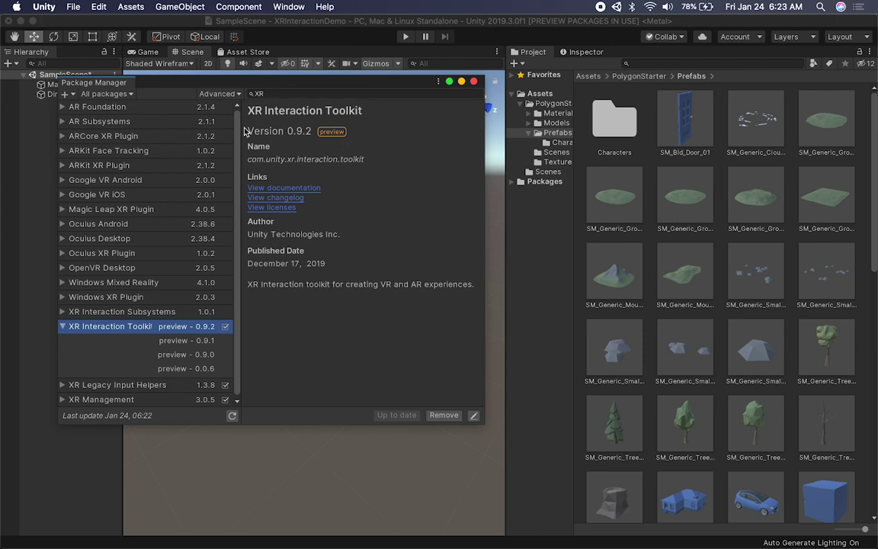
- Install Oculus XR Plugin version 1.0.2 from the XR packages and close the Package Manager
click(263, 92)
key(BackSpace)
key(BackSpace)
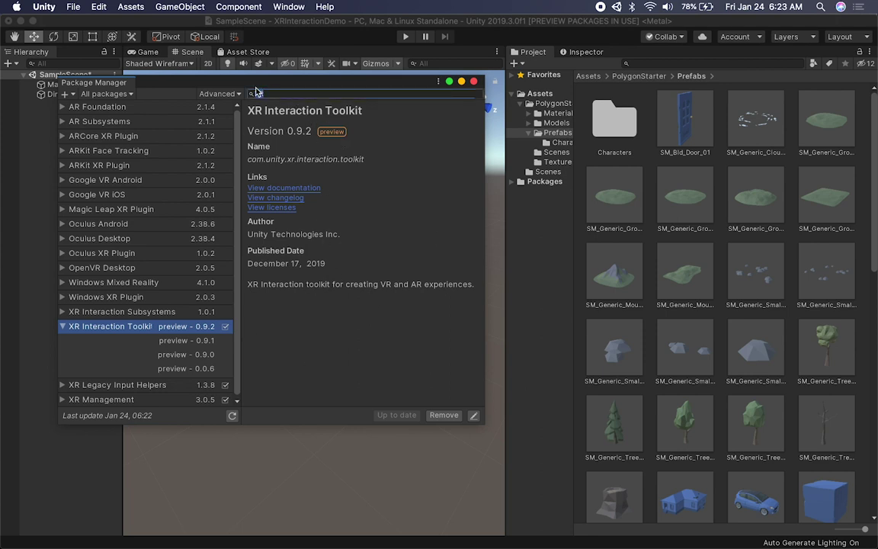
key(super+z)
click(116, 260)
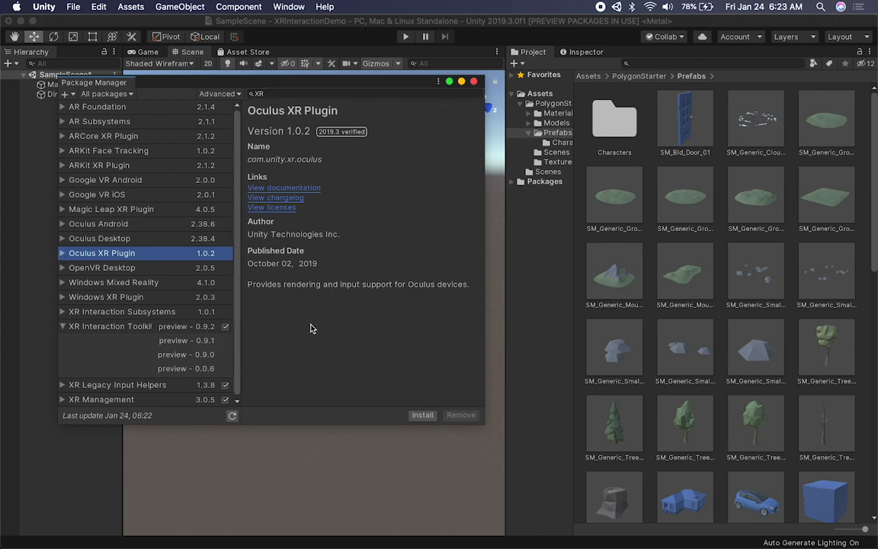
click(255, 94)
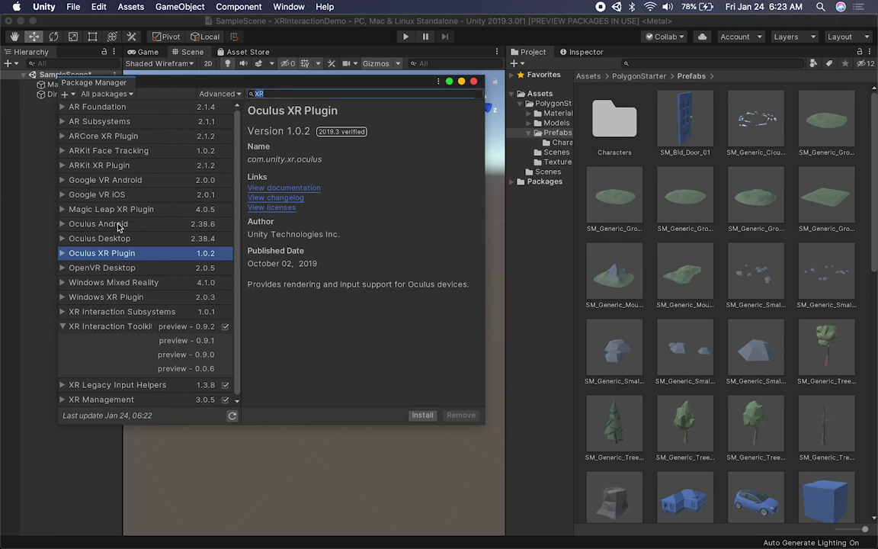
click(62, 253)
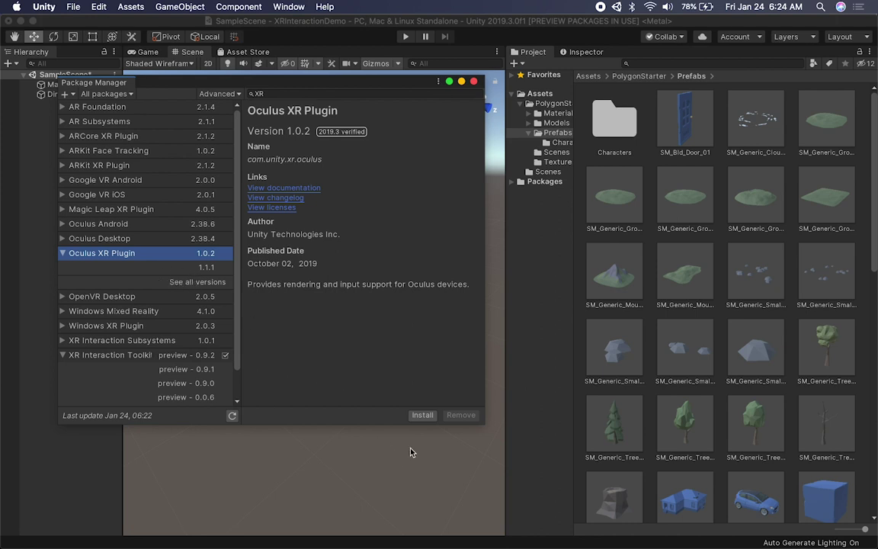
click(423, 415)
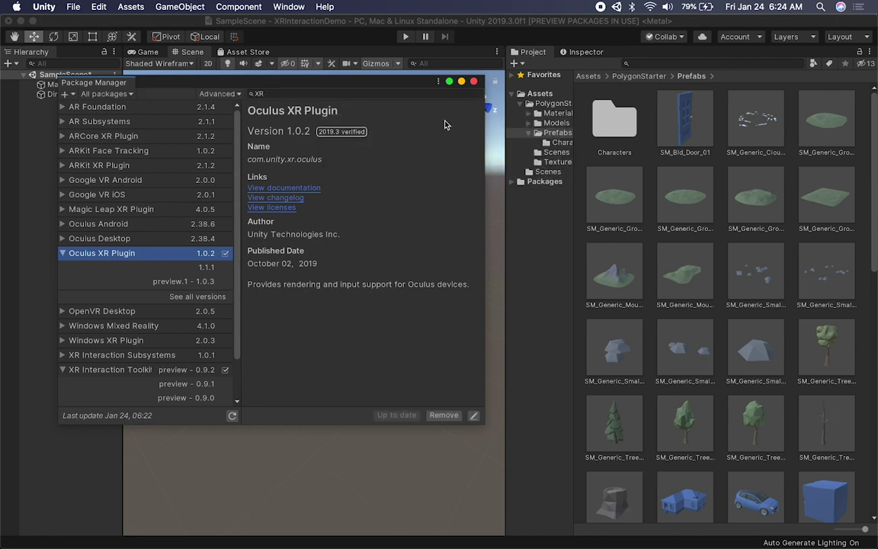
click(473, 81)
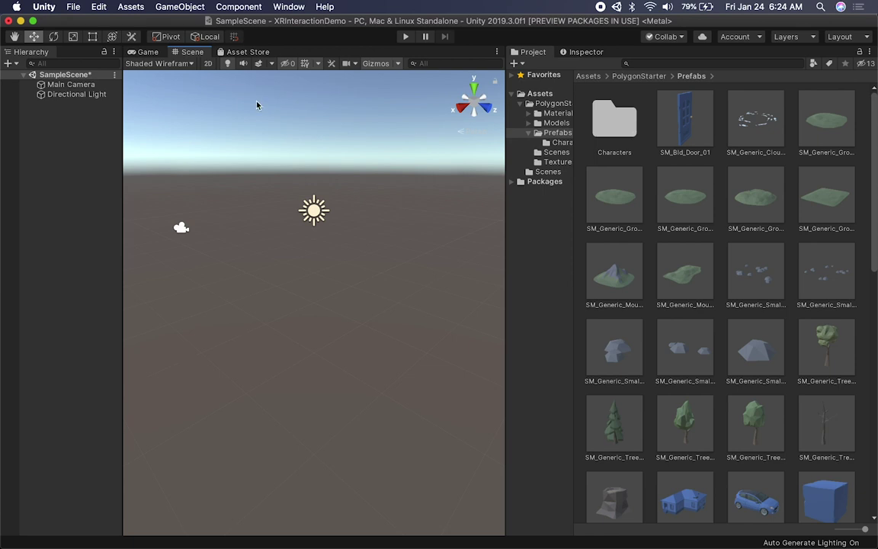
- Add the open SampleScene to the build and switch the build platform to Android
click(74, 7)
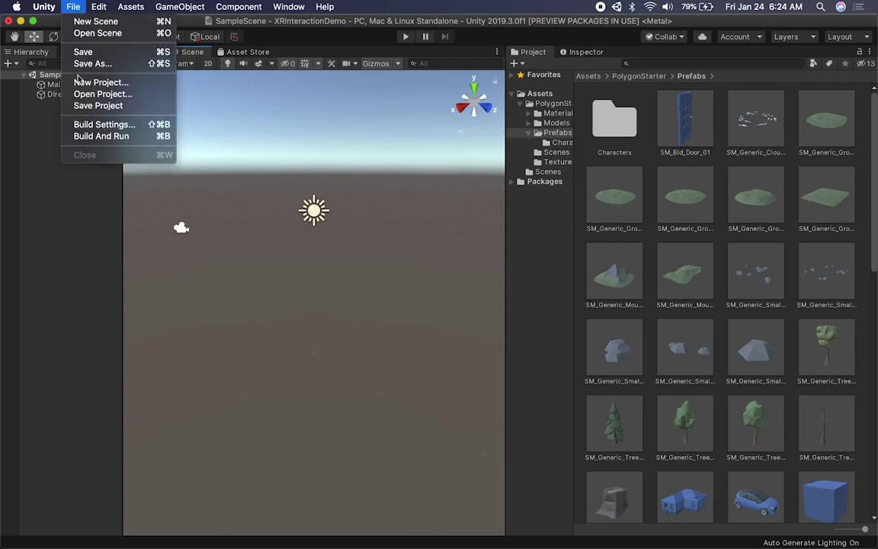
click(80, 124)
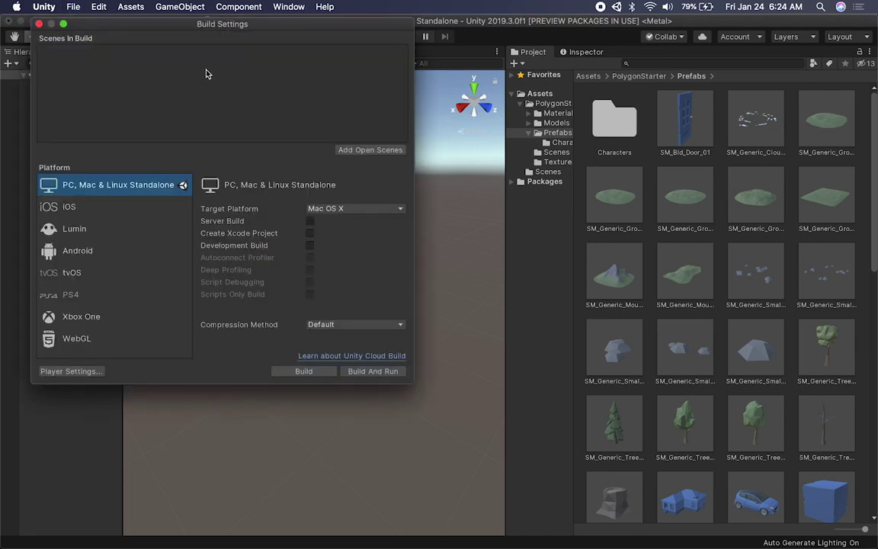
drag(226, 29, 364, 103)
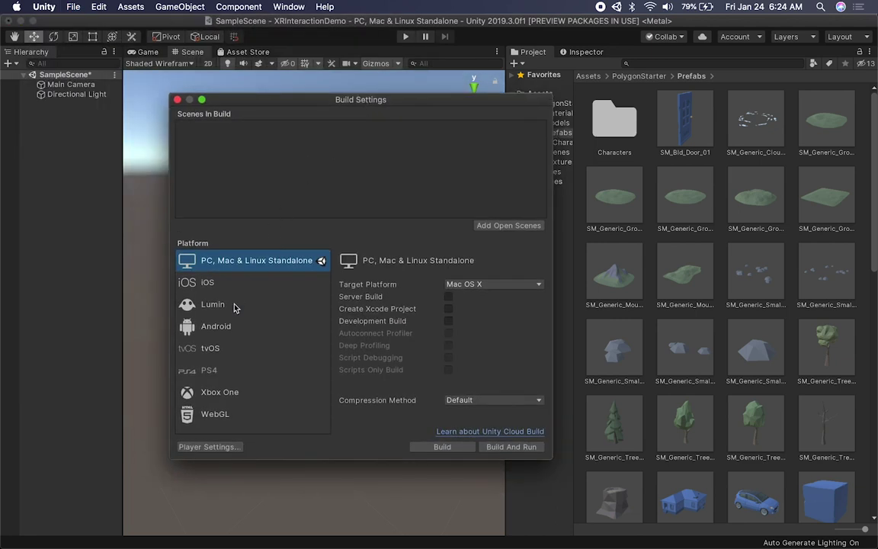
click(230, 326)
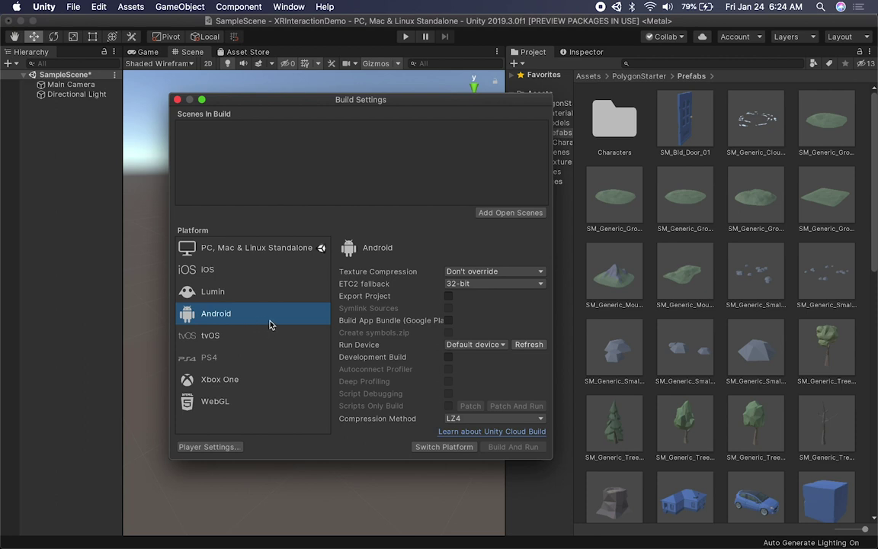
drag(353, 102, 352, 101)
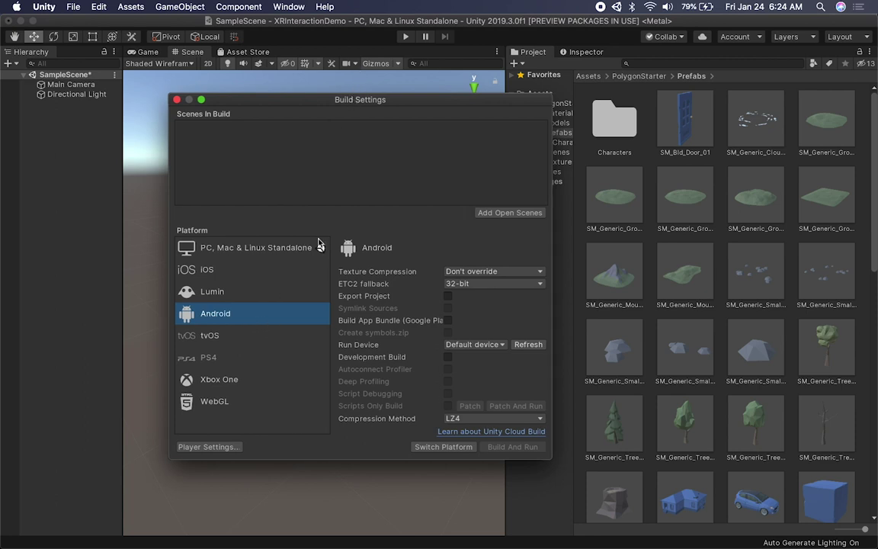
click(504, 213)
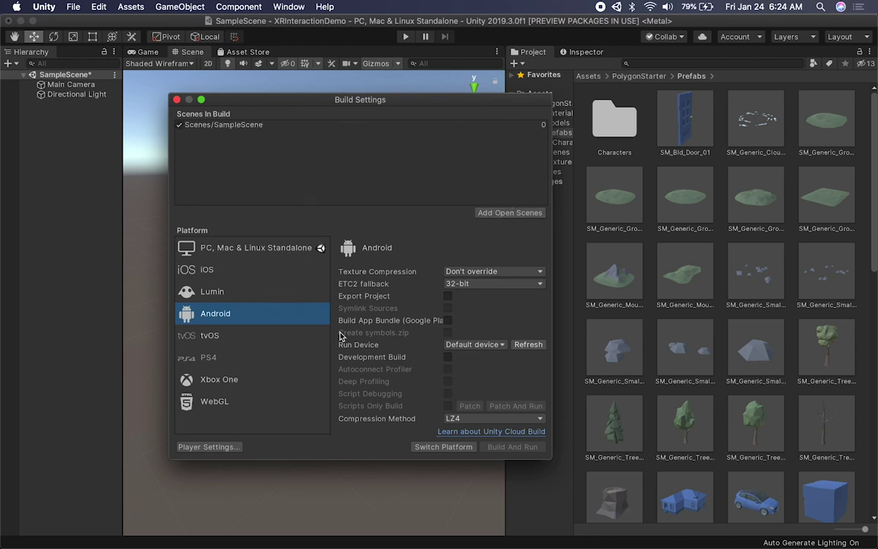
click(427, 448)
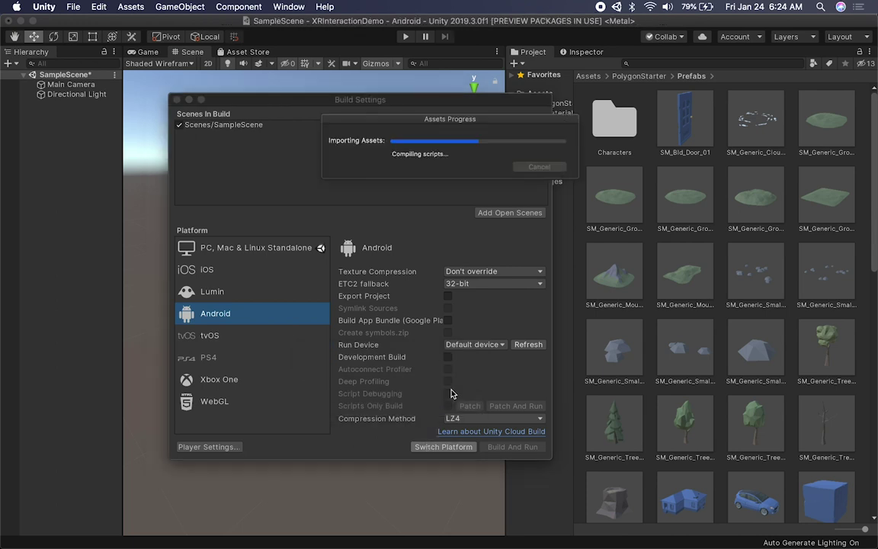
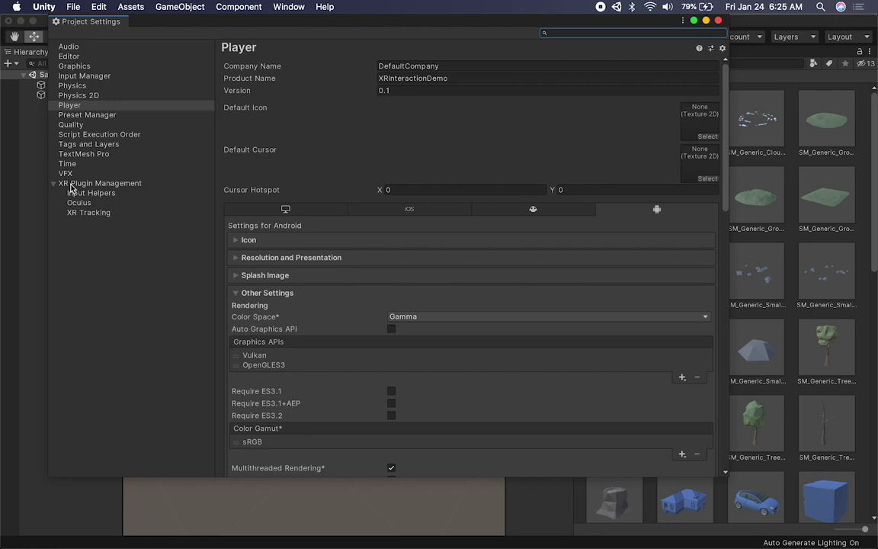
- Create the Oculus settings data in the project settings and view the XR Tracking options
click(78, 203)
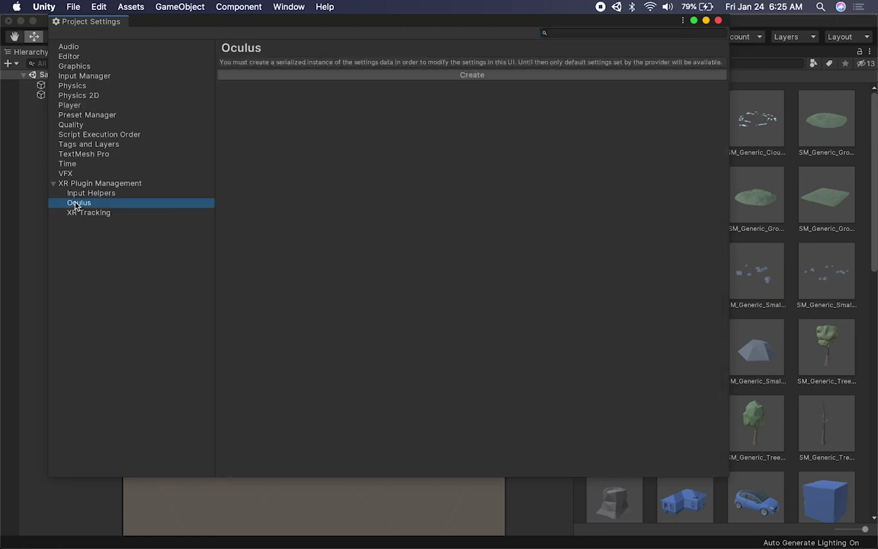
click(295, 75)
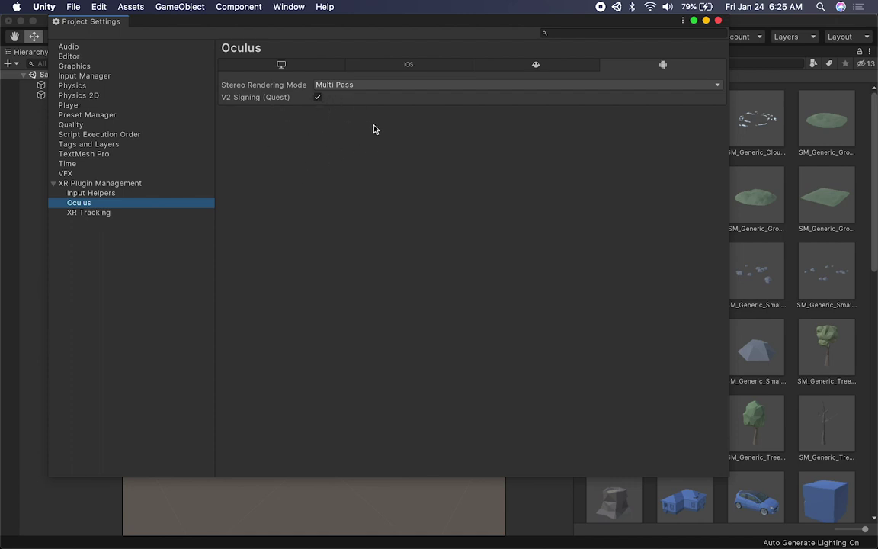
click(110, 214)
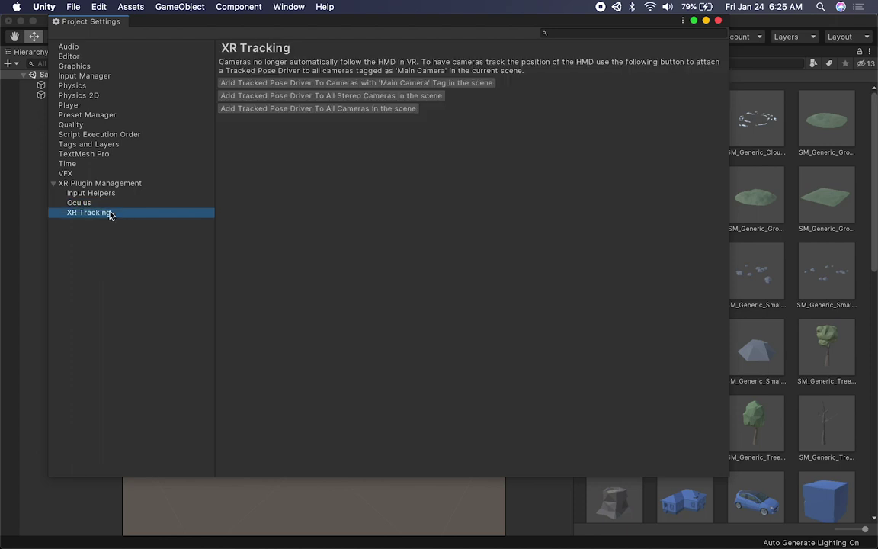
- Add Oculus Loader as an Android plugin provider in XR Plugin Management
click(87, 185)
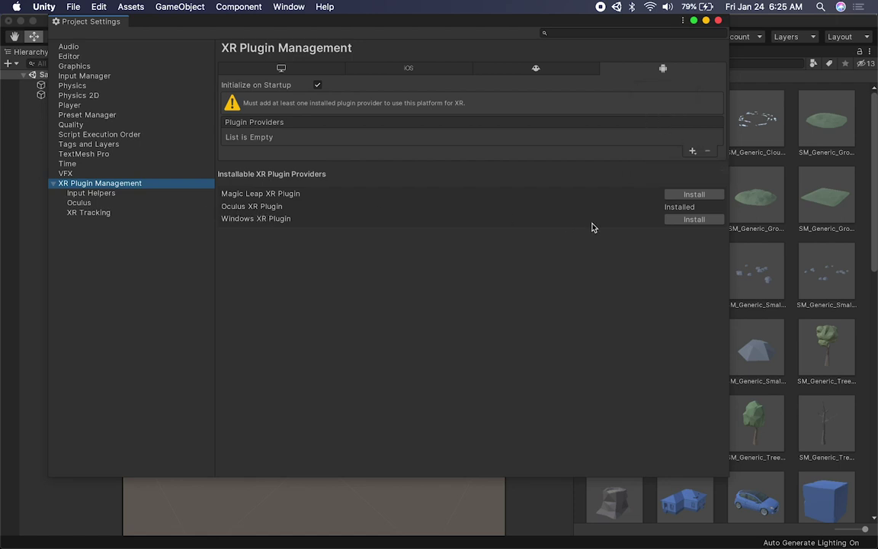
click(691, 152)
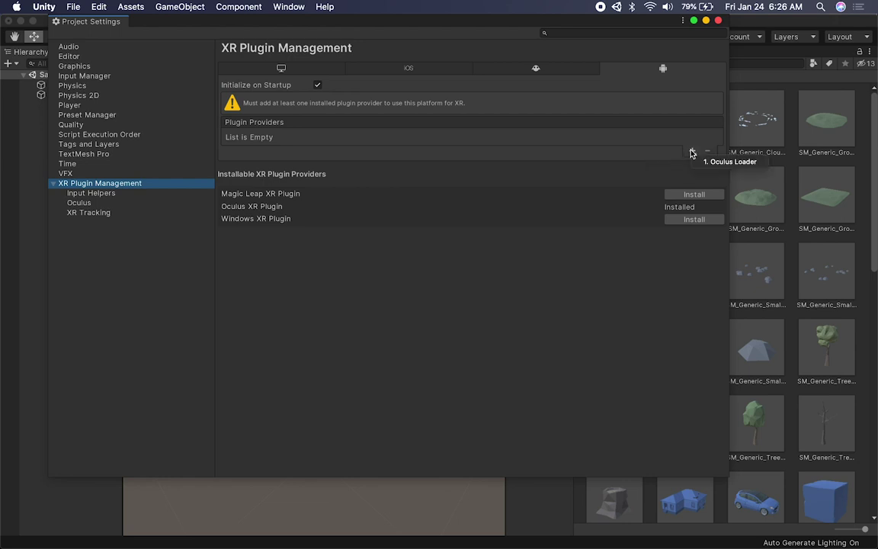
click(712, 161)
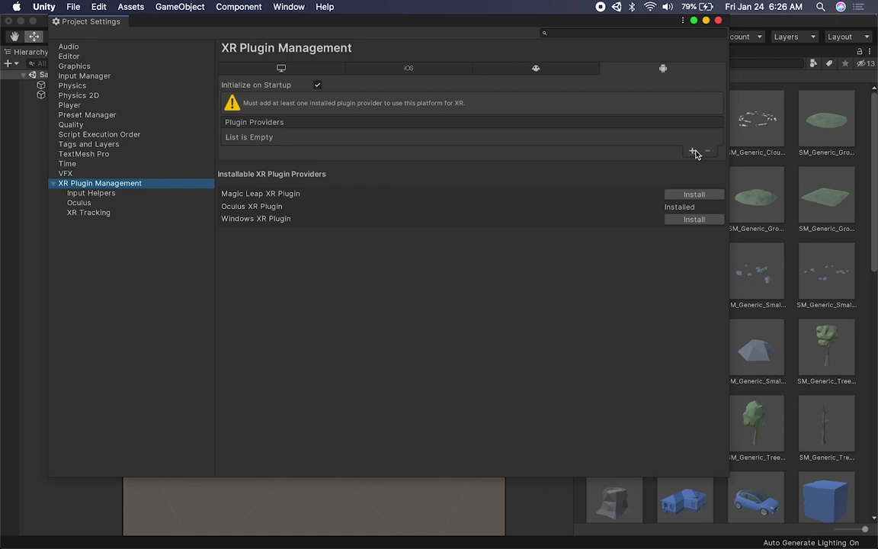
click(694, 151)
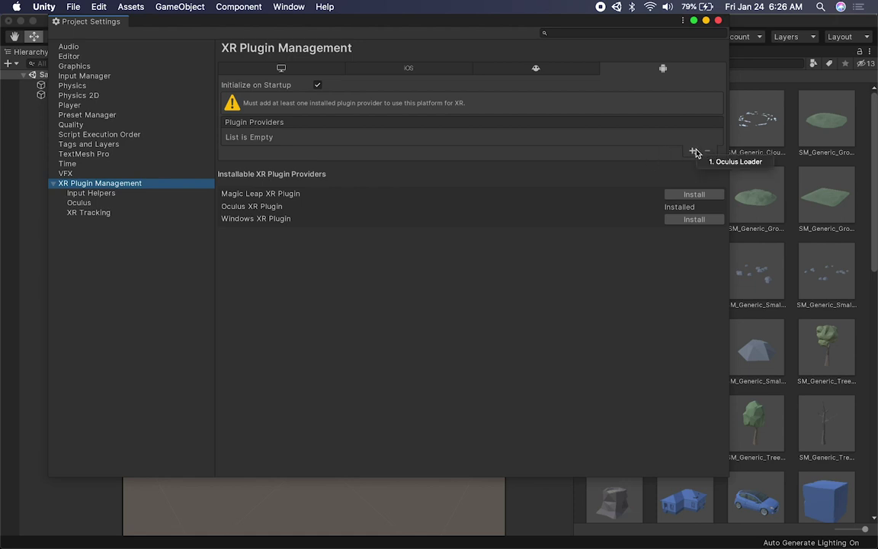
click(712, 162)
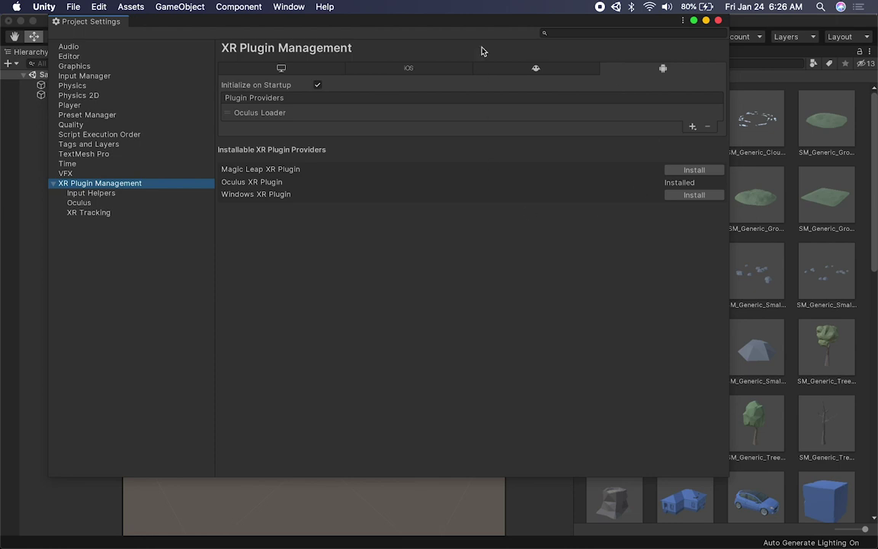
- Close the project settings, widen the Hierarchy and project folder tree, and open the Assets/Scenes folder
drag(495, 27, 523, 77)
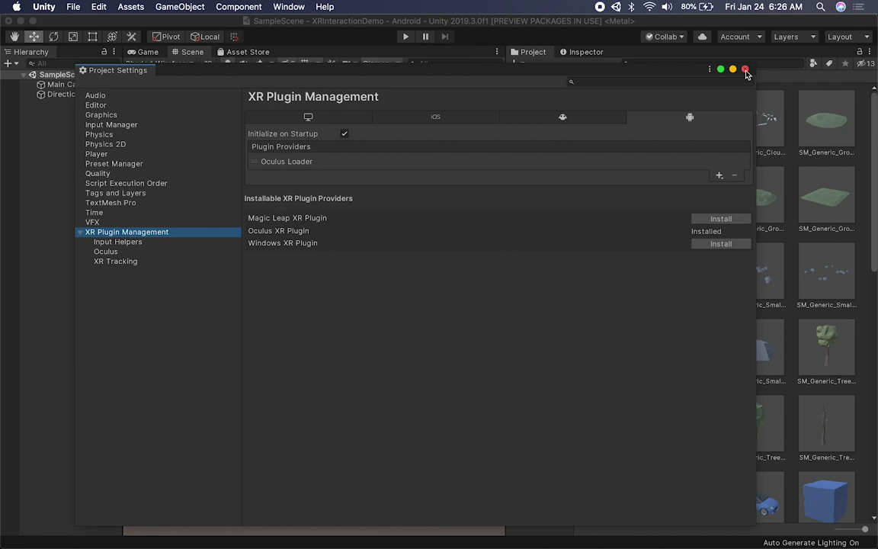
click(745, 70)
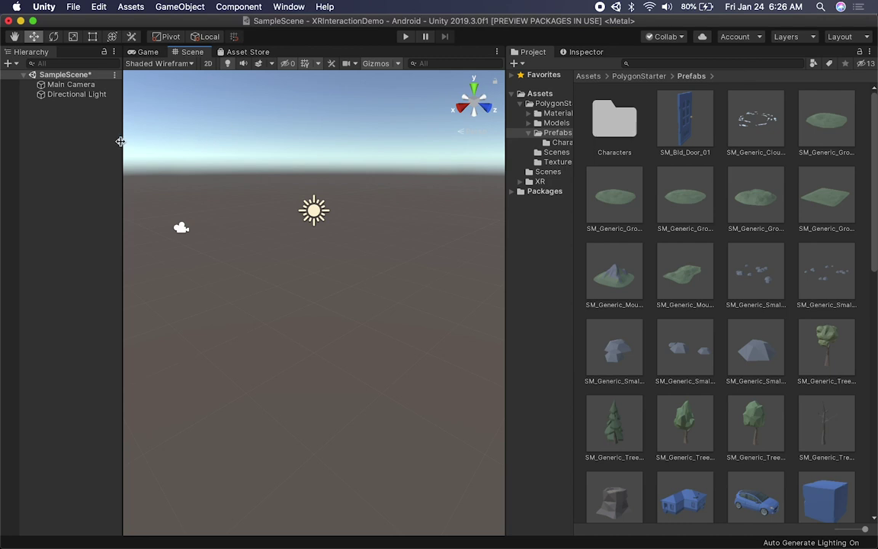
drag(122, 140, 154, 142)
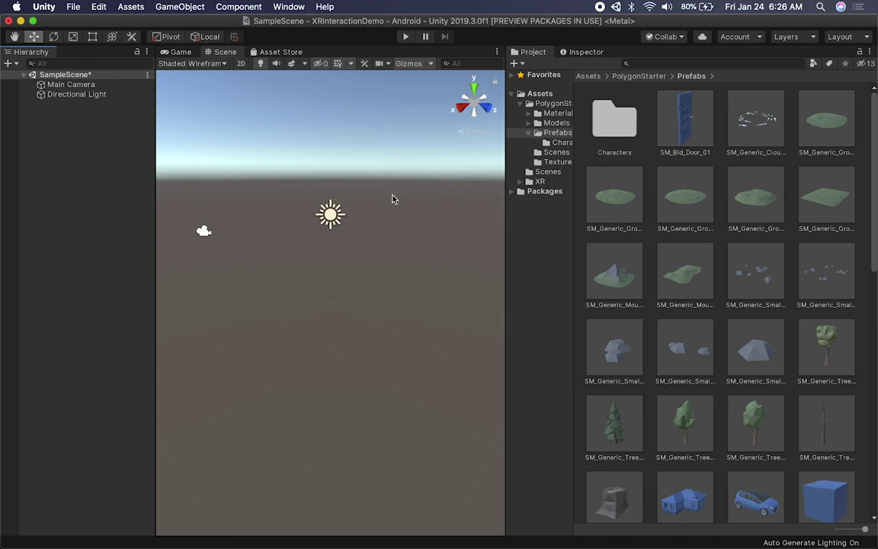
drag(574, 211, 628, 208)
click(567, 152)
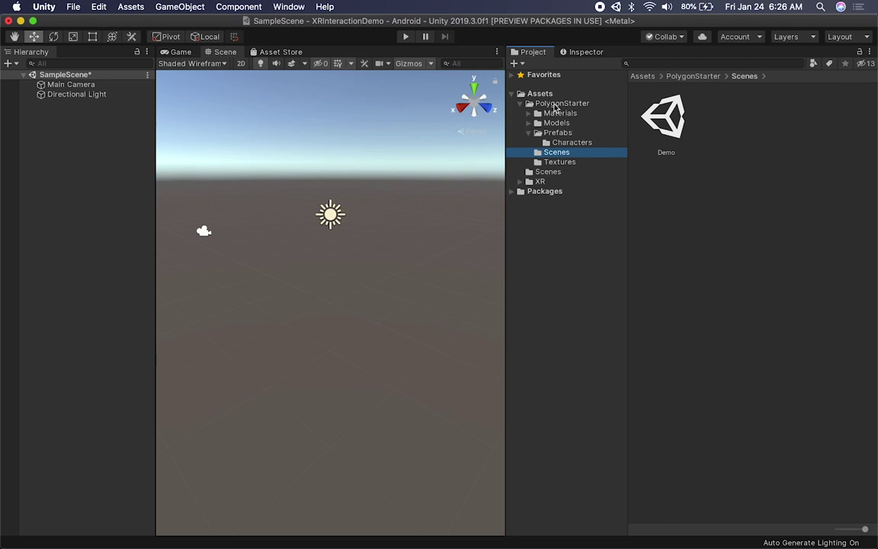
click(559, 172)
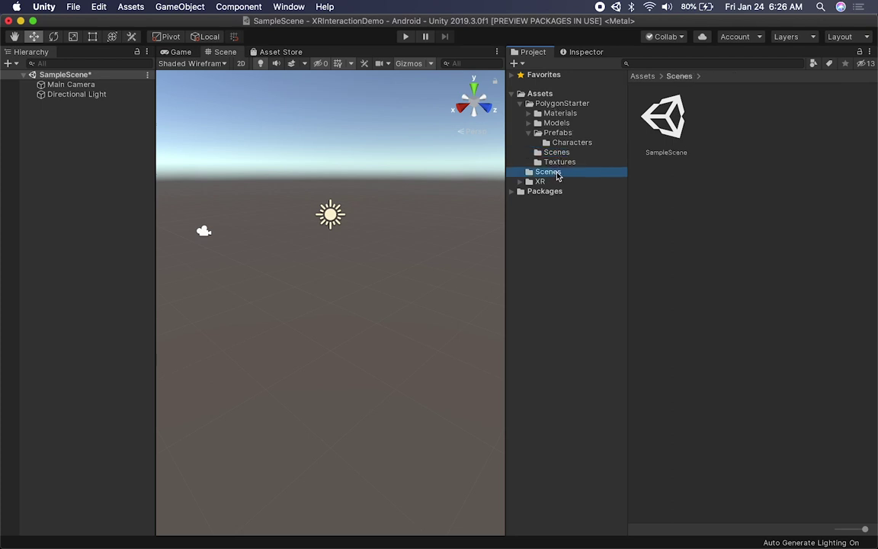
- Rename the SampleScene file to XRBasicCameraRig and reload the open scene
click(667, 154)
click(669, 154)
text(XR)
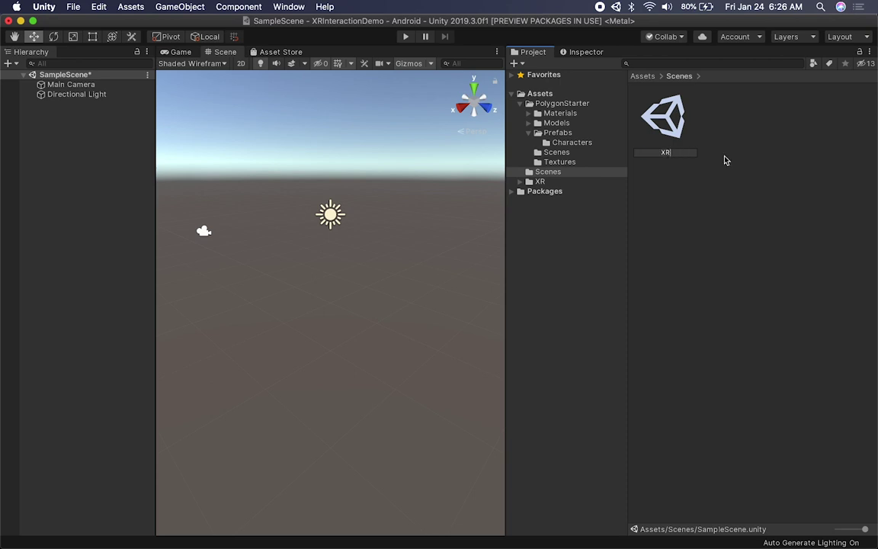
text(BasicCameraRig)
key(Return)
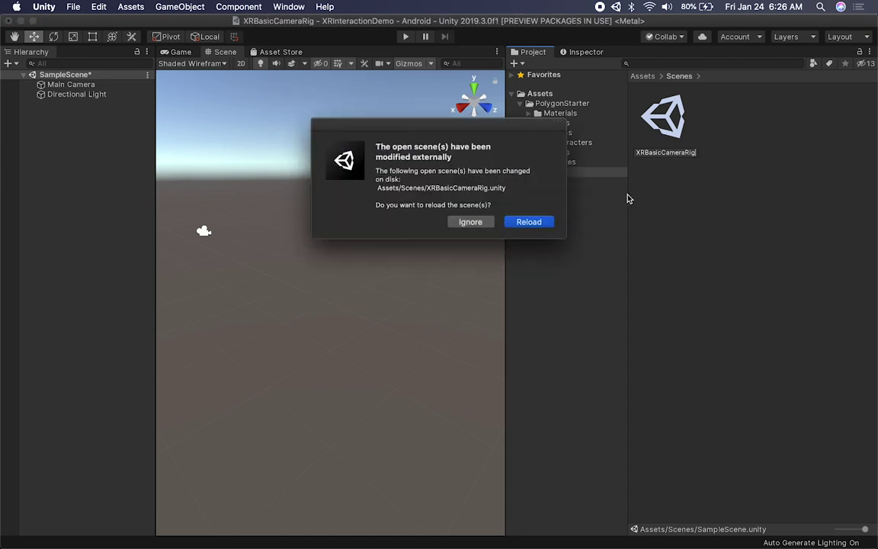
click(531, 222)
- Rename the scene file in Assets/Scenes to XRRigBasicExample and reload the open scene
click(662, 157)
click(648, 153)
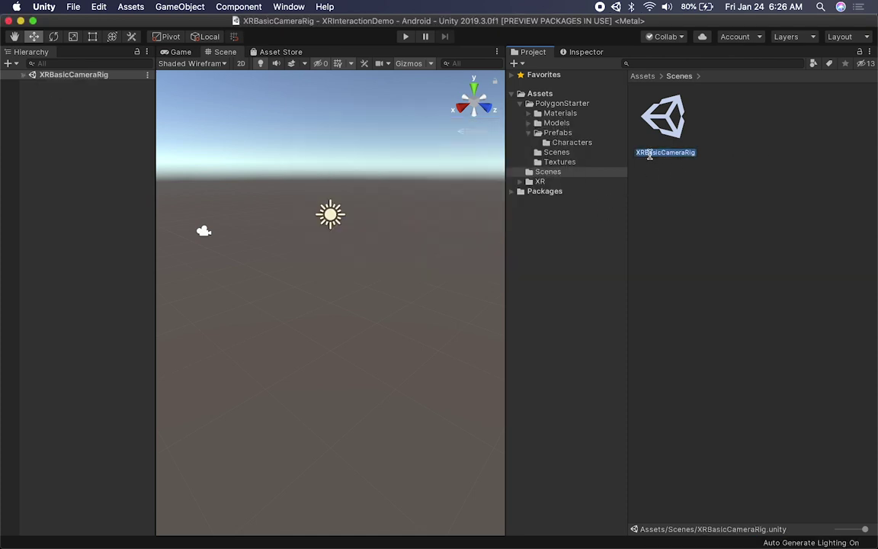
drag(646, 152, 695, 161)
text(R)
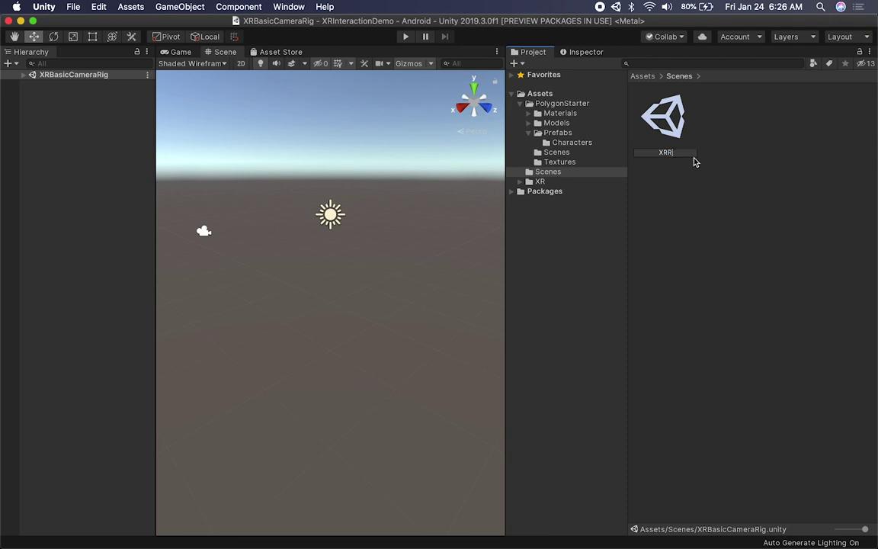
text(igBasicExample)
key(Return)
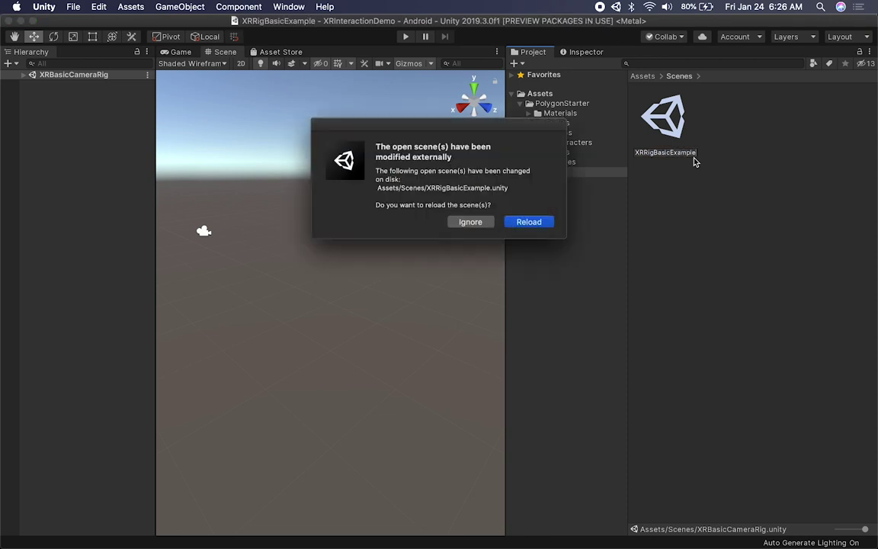
click(555, 221)
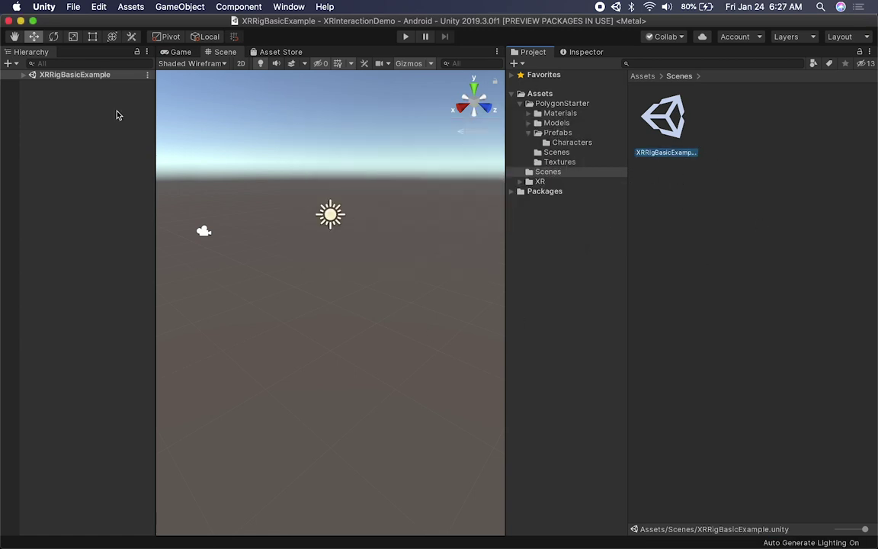
- Expand the scene to review its Main Camera and Directional Light, and browse the PolygonStarter prefabs
click(23, 75)
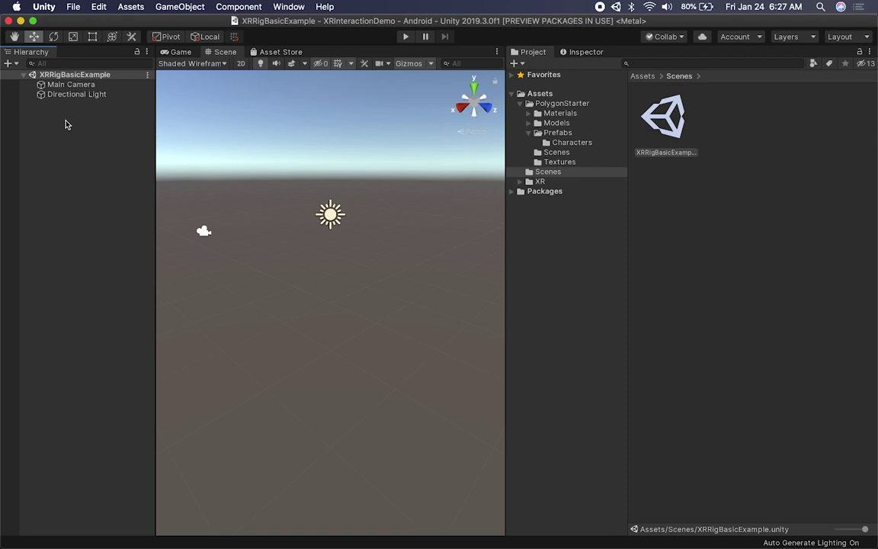
click(88, 87)
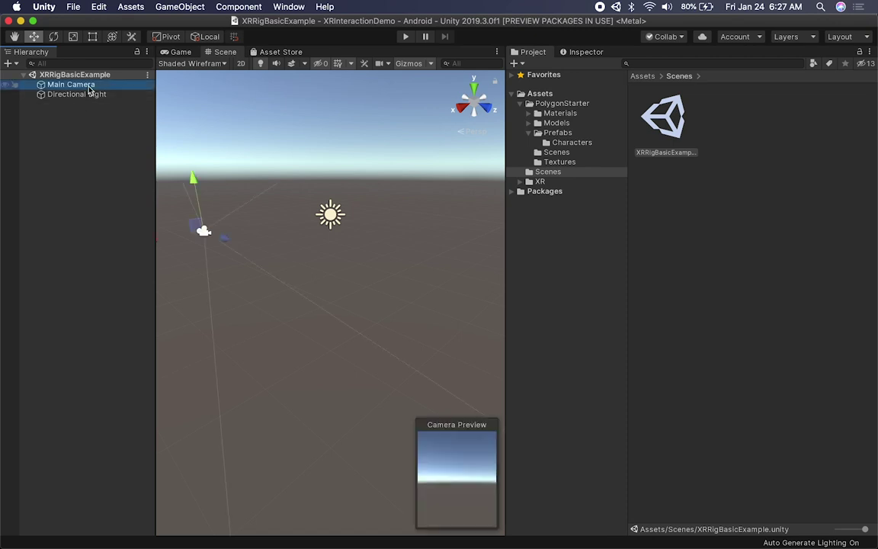
click(80, 94)
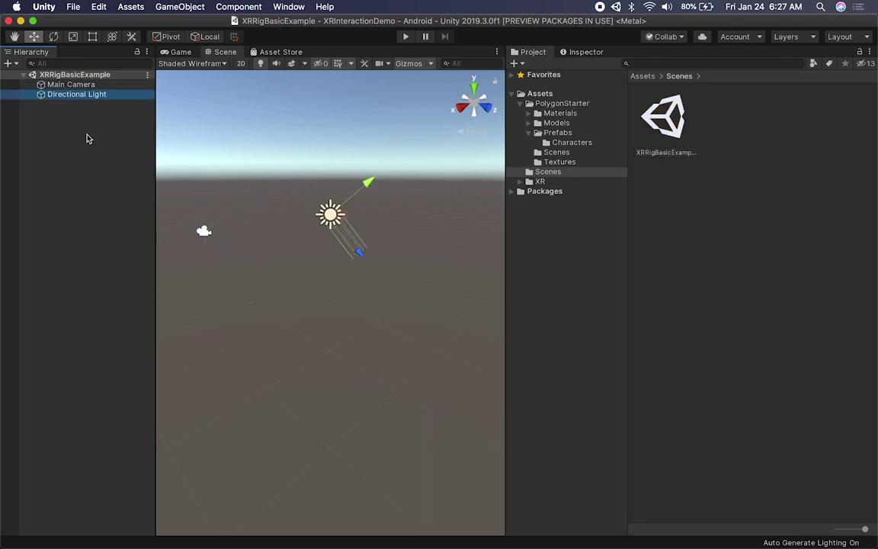
click(86, 138)
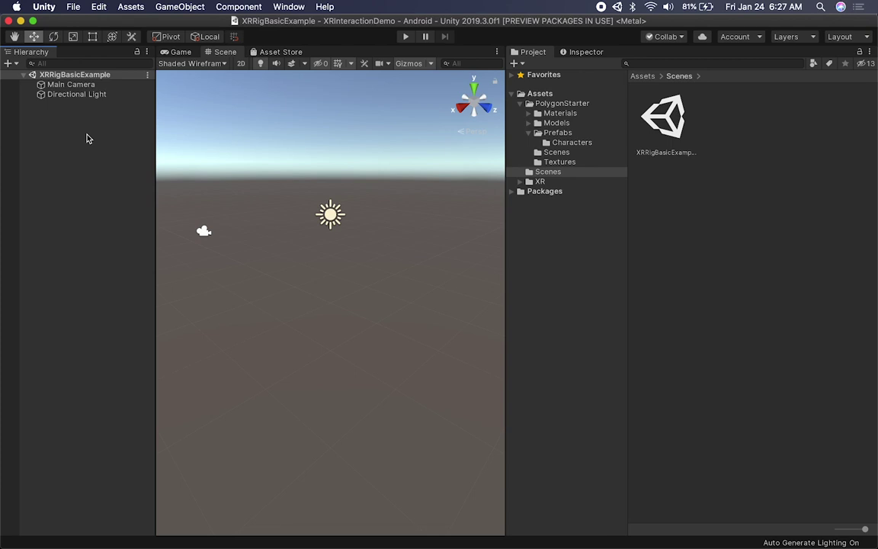
click(562, 134)
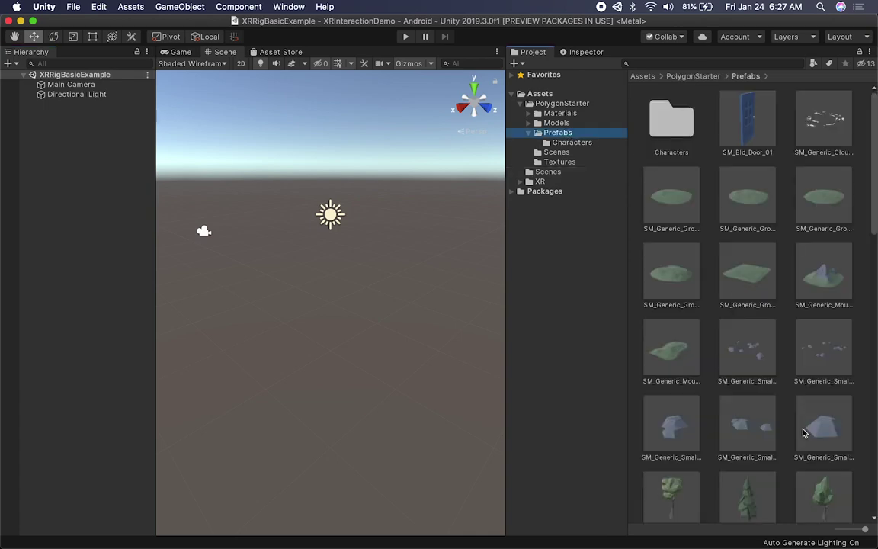
scroll(803, 428, down, 10)
scroll(803, 432, up, 10)
- Add a Stationary XR Rig to the XRRigBasicExample scene
right_click(91, 134)
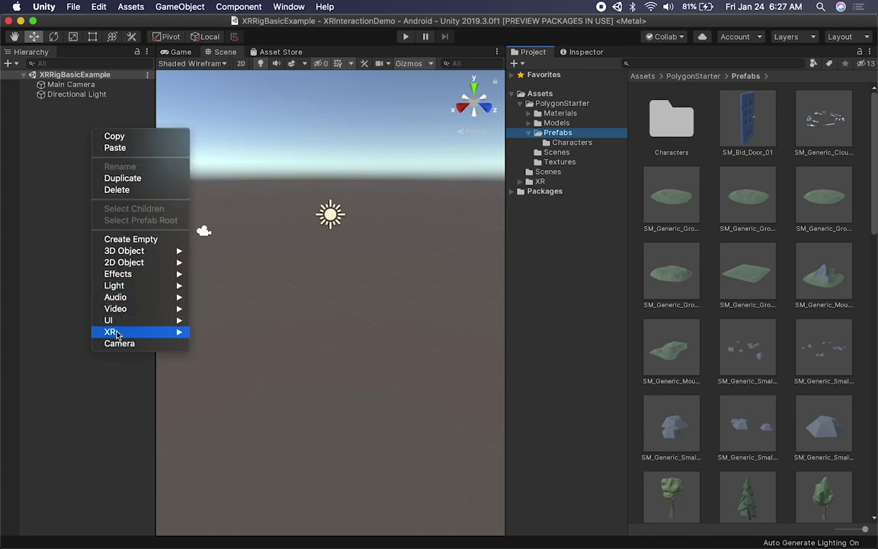
mouse_move(113, 334)
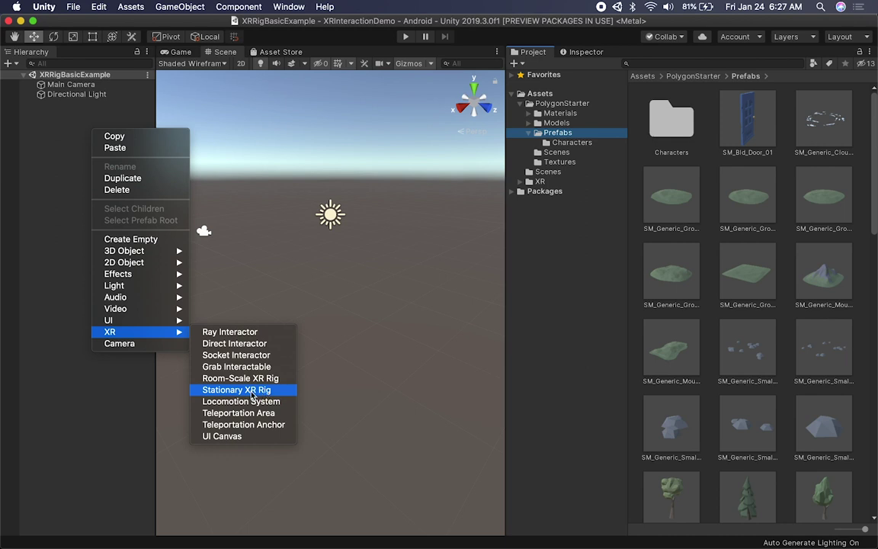
click(253, 392)
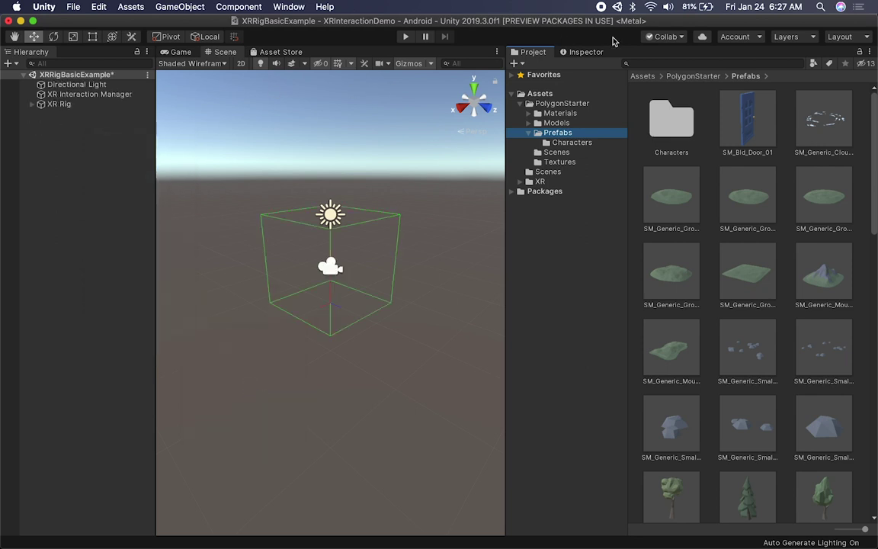
- Inspect the XR Interaction Manager and the XR Rig's properties, including its child objects, Tracking Space options and Camera Y Offset
click(592, 53)
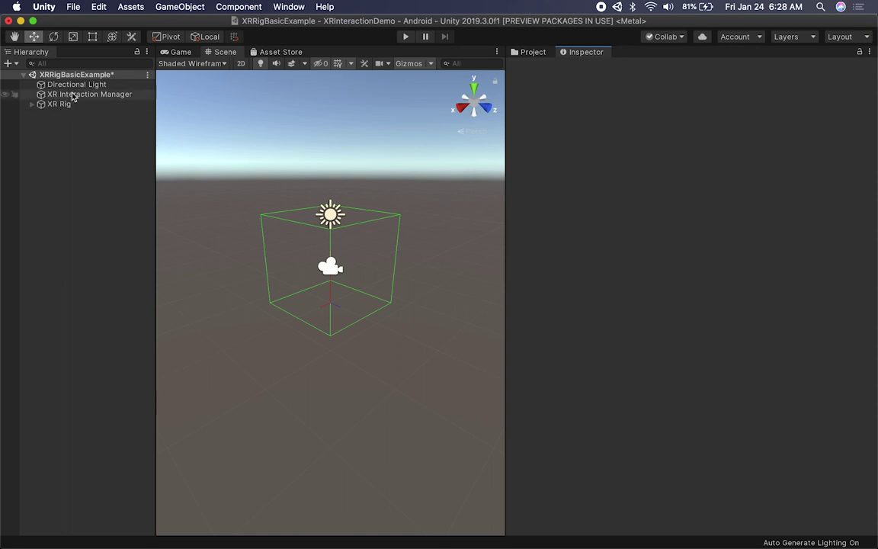
click(75, 97)
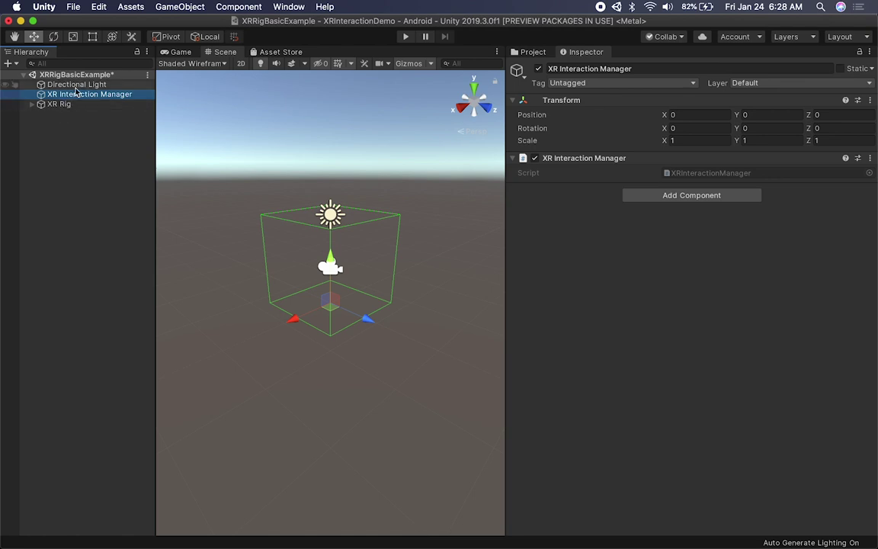
drag(73, 93, 64, 107)
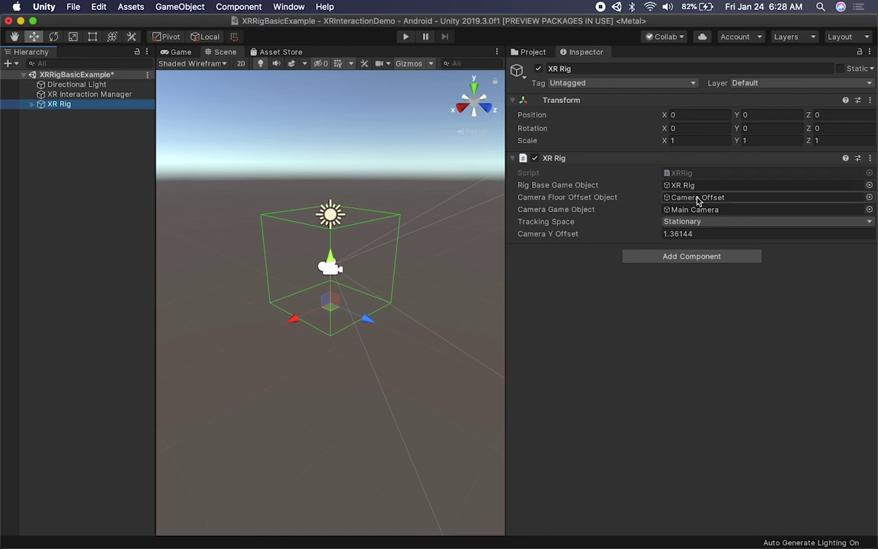
click(32, 103)
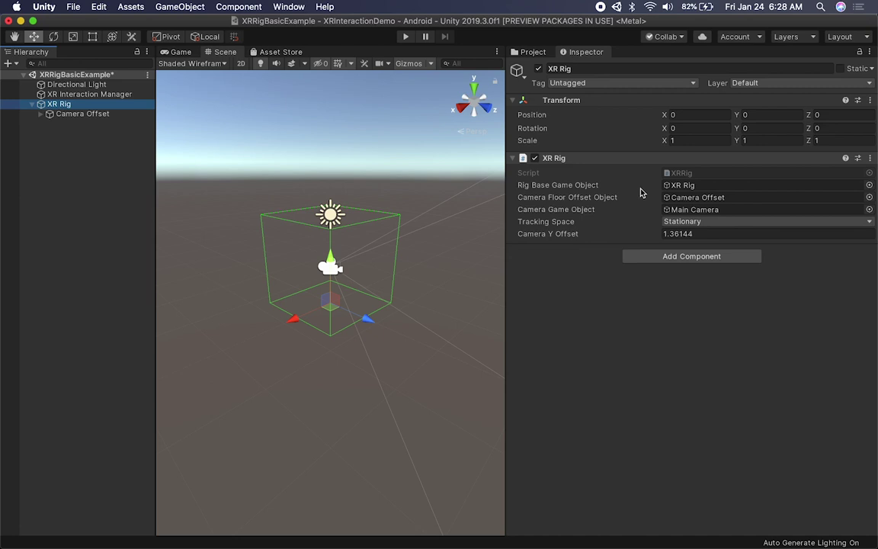
mouse_move(639, 189)
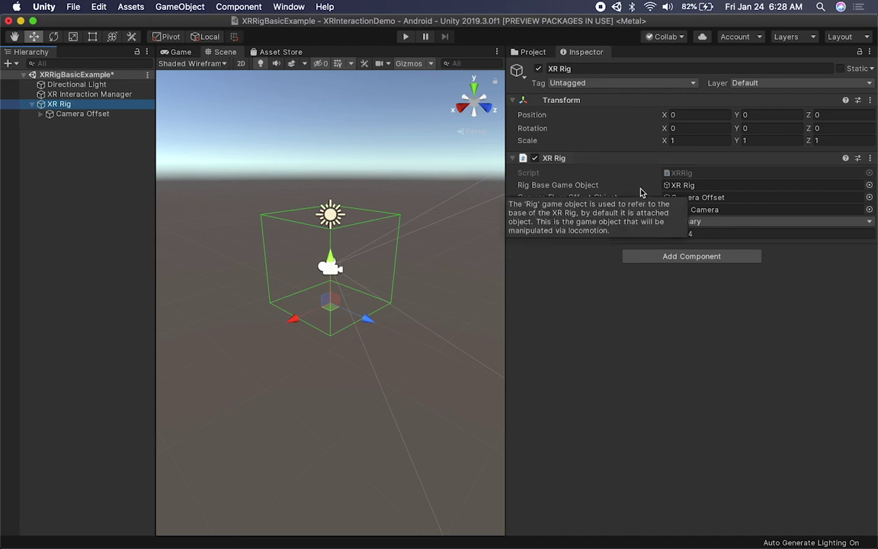
click(694, 222)
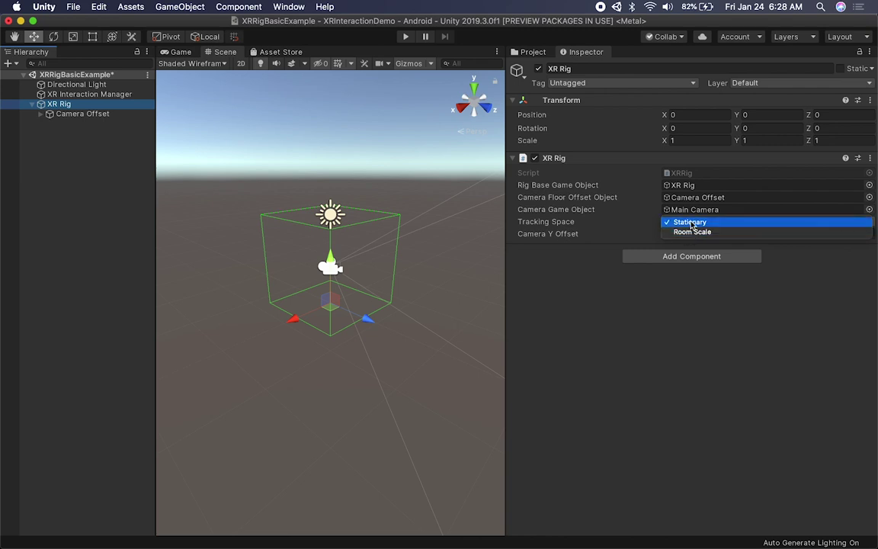
click(668, 223)
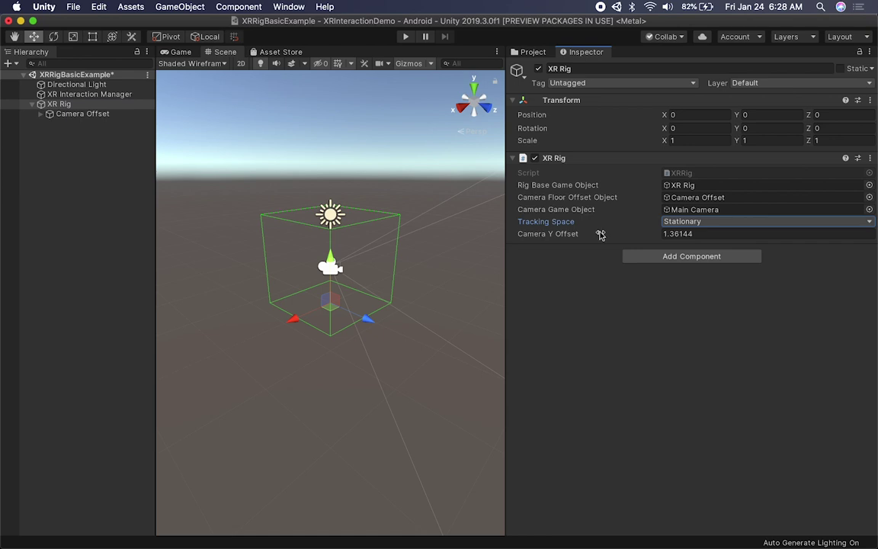
mouse_move(600, 234)
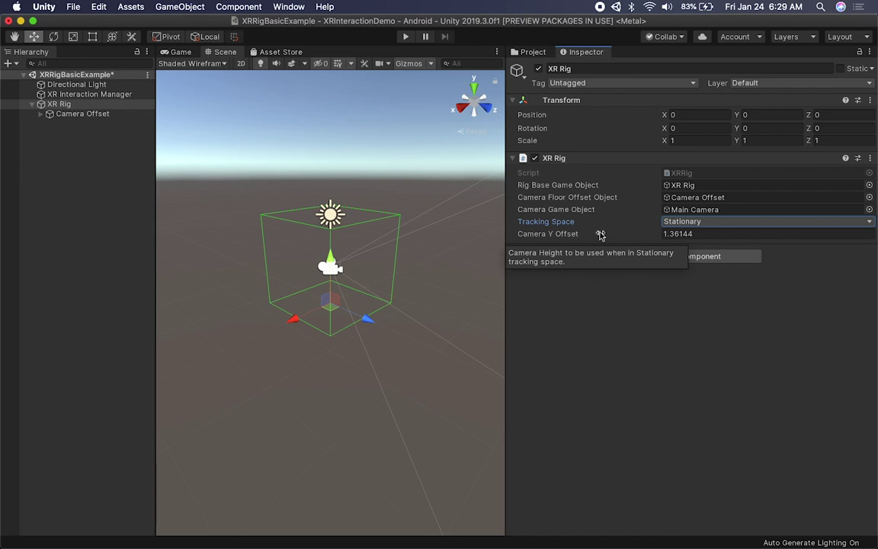
- Add a Locomotion System component to the XR Rig and assign the XR Rig component as its rig reference
click(725, 258)
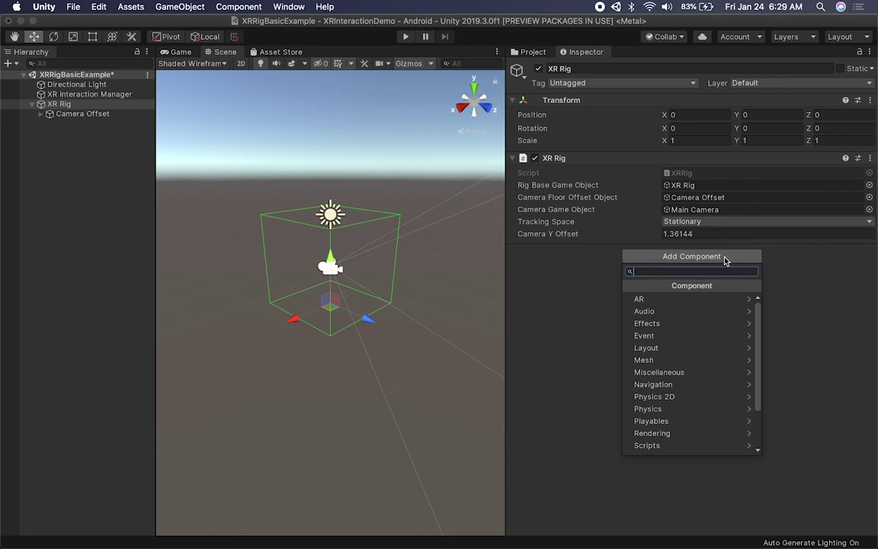
text(loco)
key(Return)
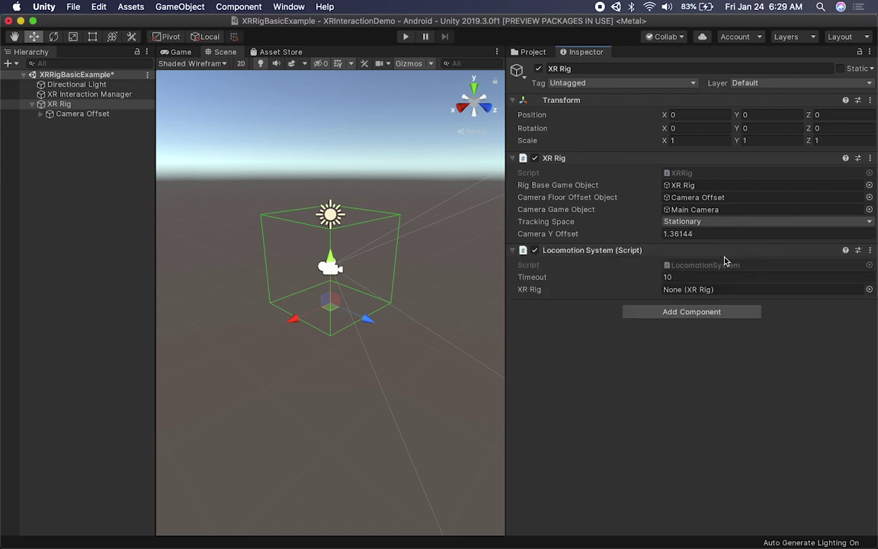
drag(558, 160, 689, 294)
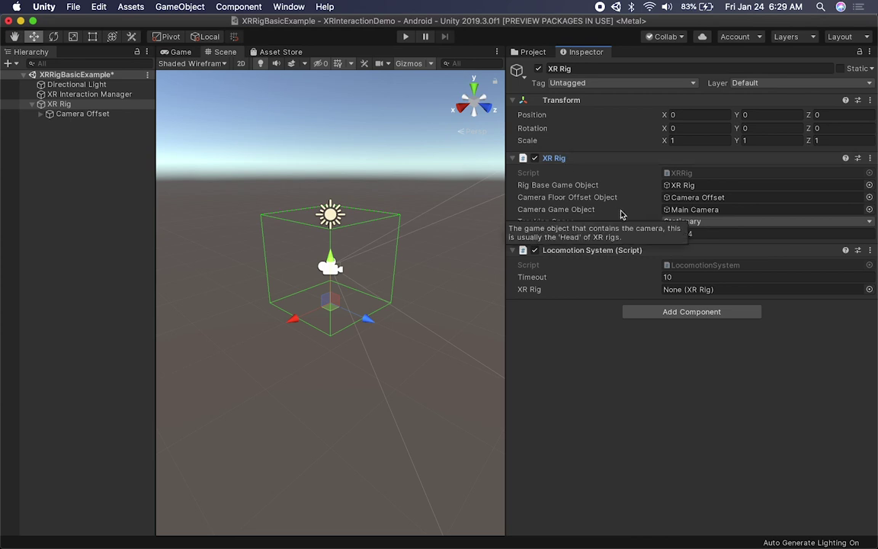
drag(555, 158, 686, 290)
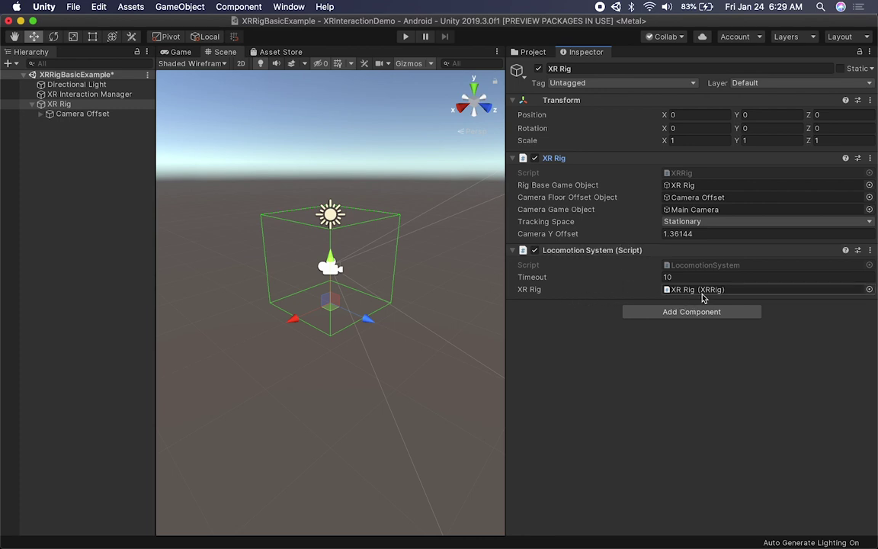
- Add a Teleportation Provider component to the XR Rig and assign the Locomotion System component as its System
click(655, 312)
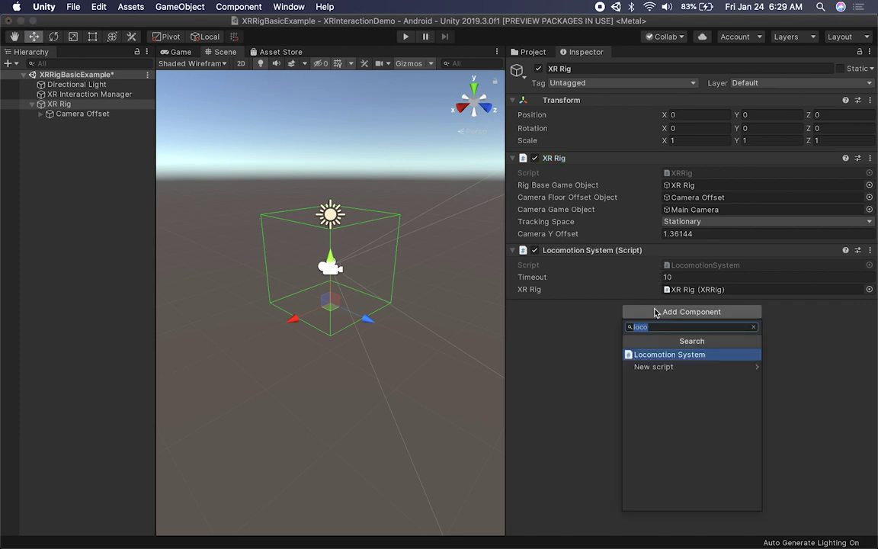
text(tele)
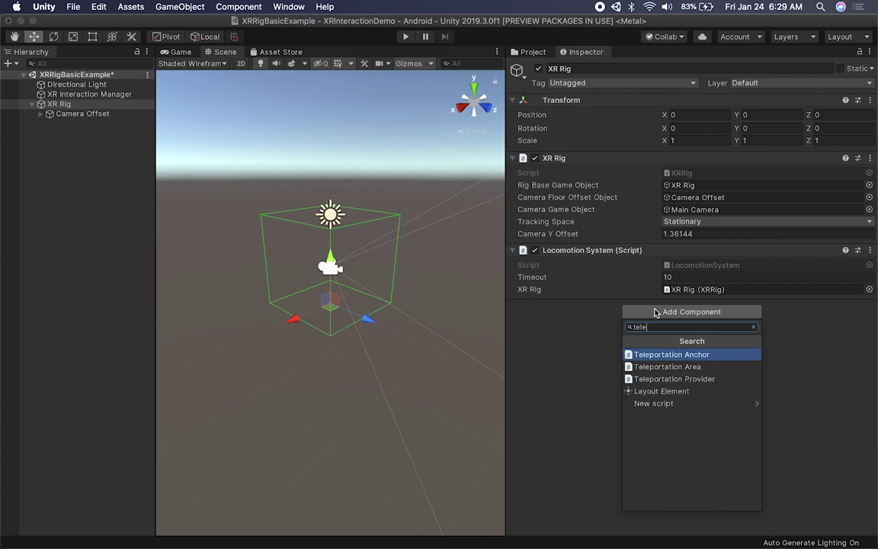
key(Down)
key(Down)
key(Return)
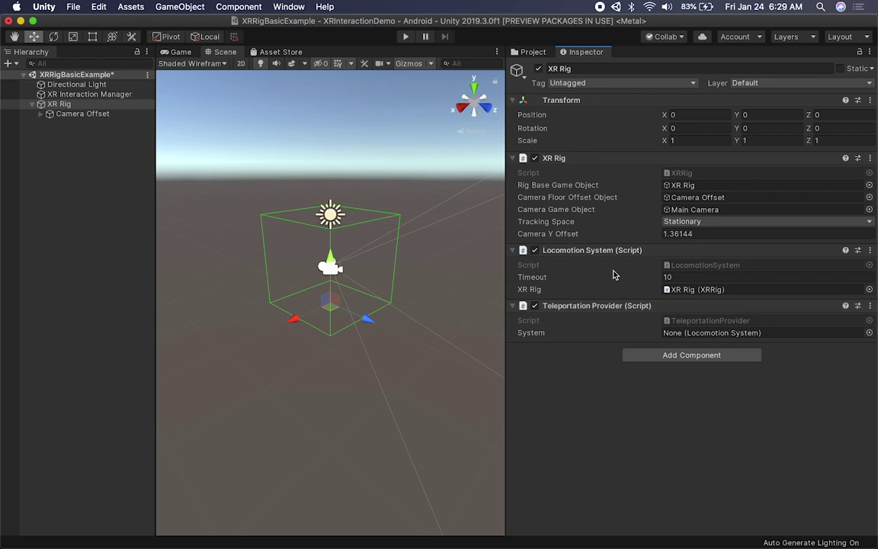
drag(591, 250, 675, 336)
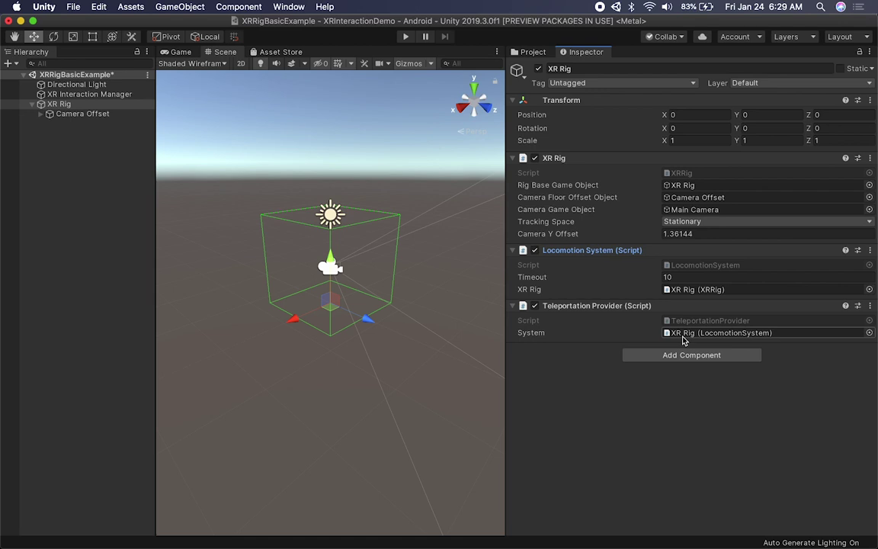
- Add a Snap Turn Provider component to the XR Rig and assign the Locomotion System component as its System
click(674, 356)
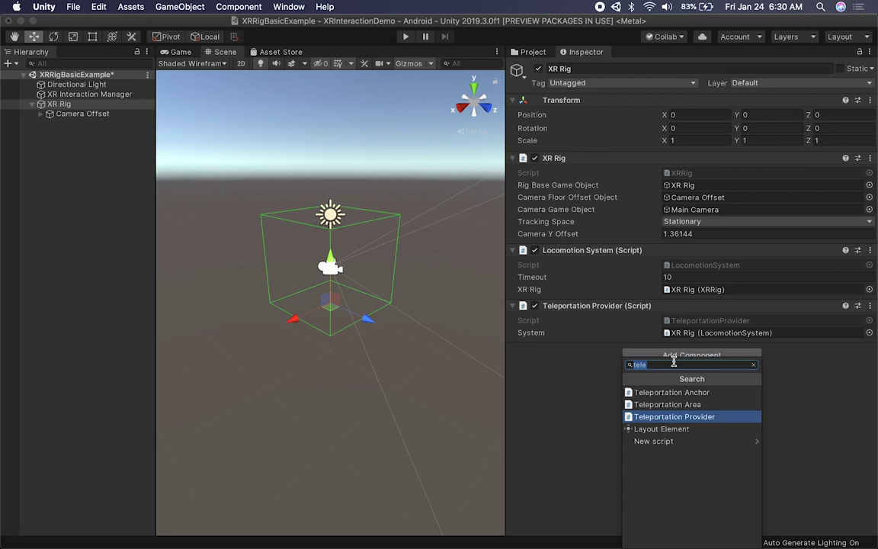
text(snap)
key(Down)
key(Return)
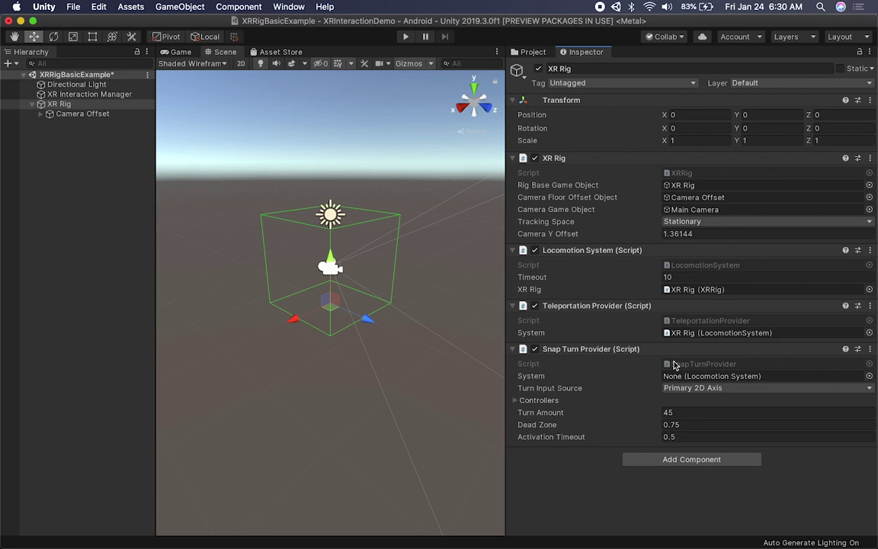
drag(601, 250, 690, 376)
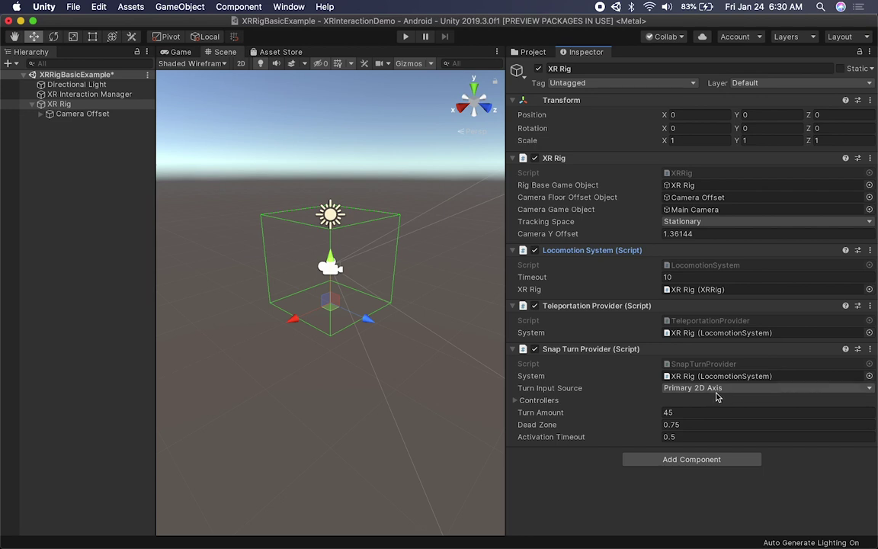
- Set the Snap Turn Provider's Controllers size to 1 and assign the RightHand Controller as Element 0
click(716, 390)
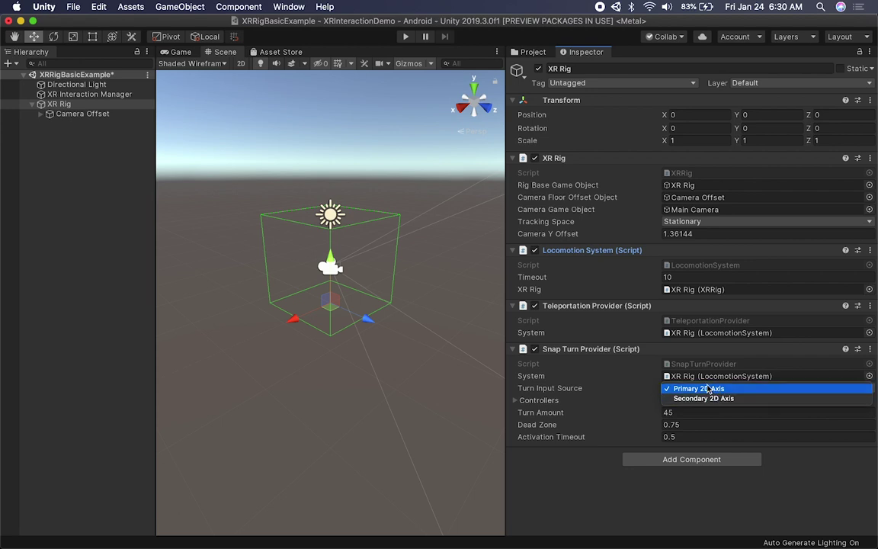
click(696, 376)
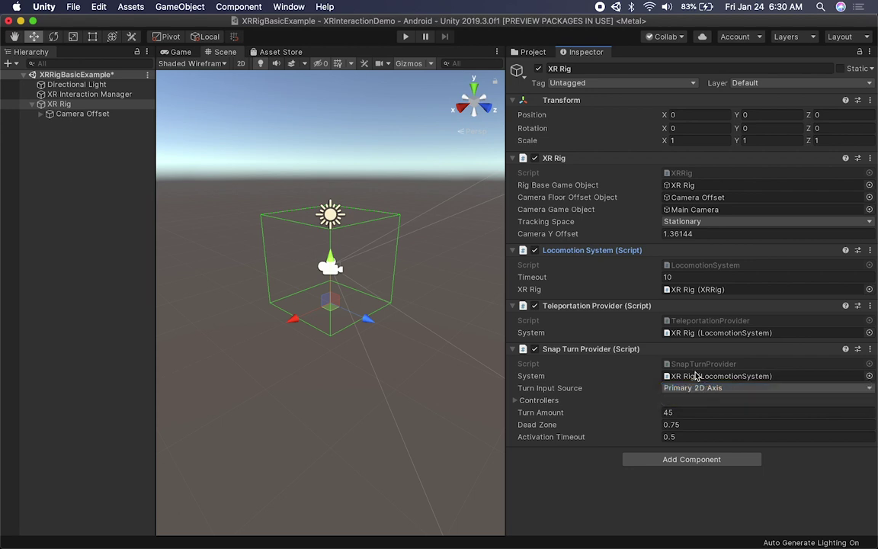
click(535, 400)
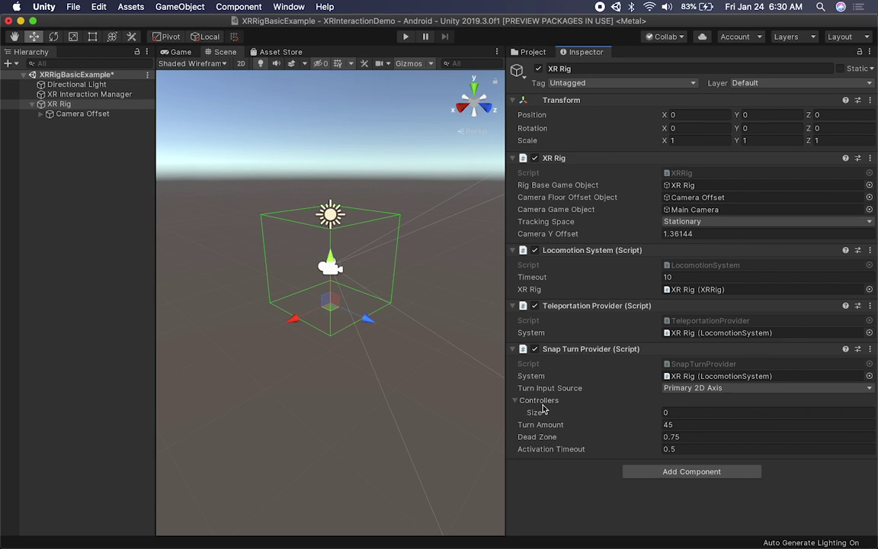
click(701, 414)
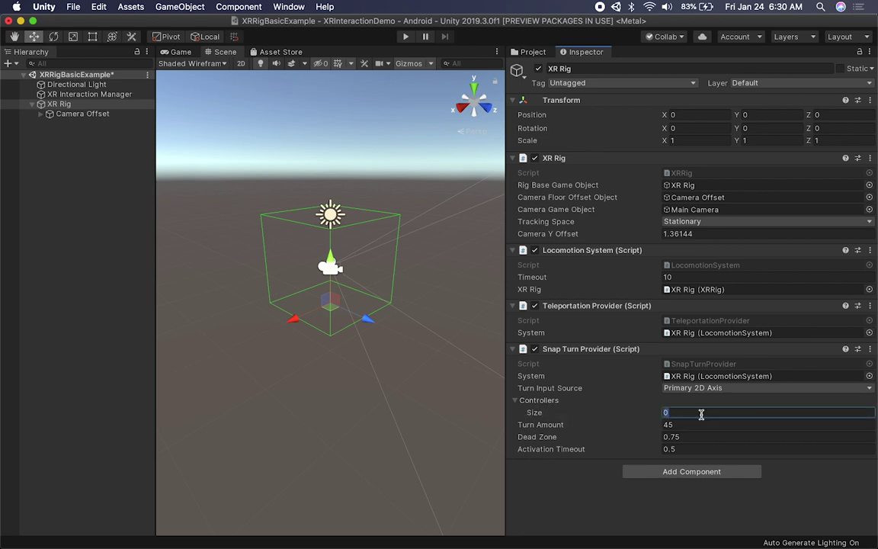
text(1)
key(Return)
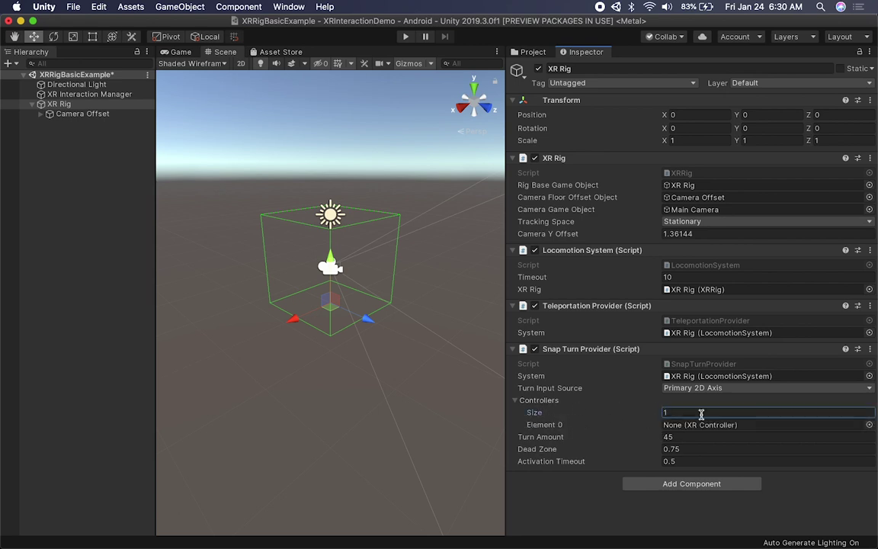
click(40, 115)
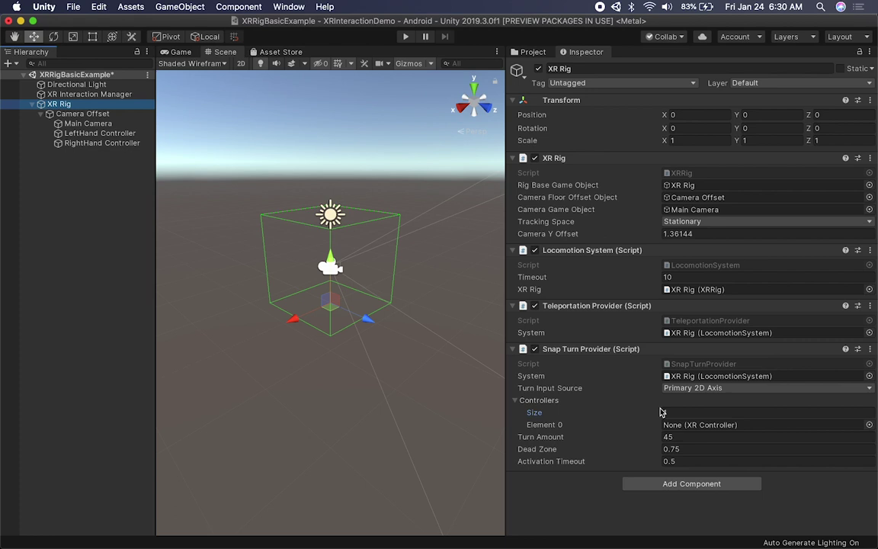
drag(100, 143, 697, 426)
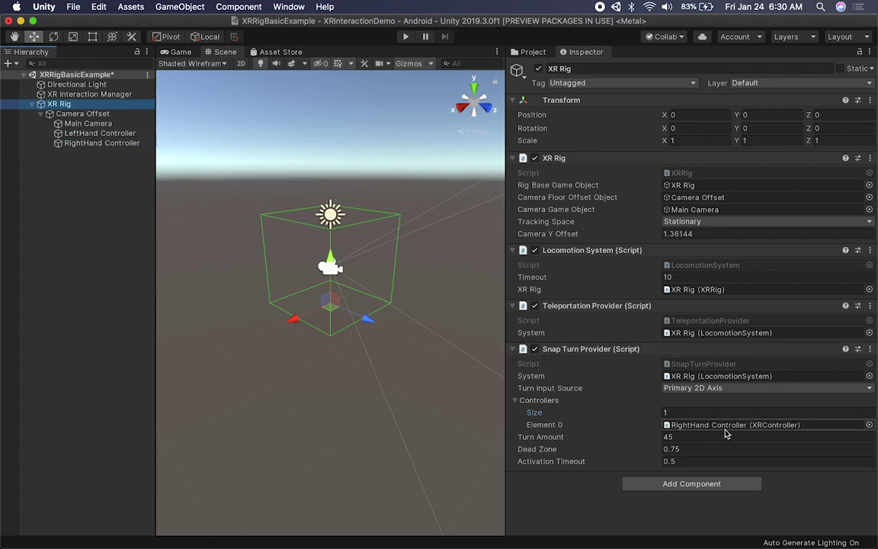
click(685, 436)
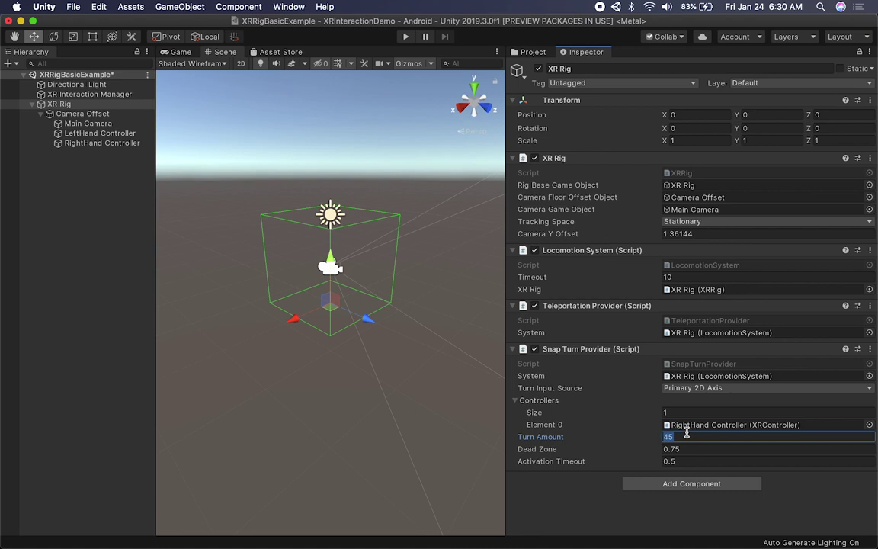
click(690, 448)
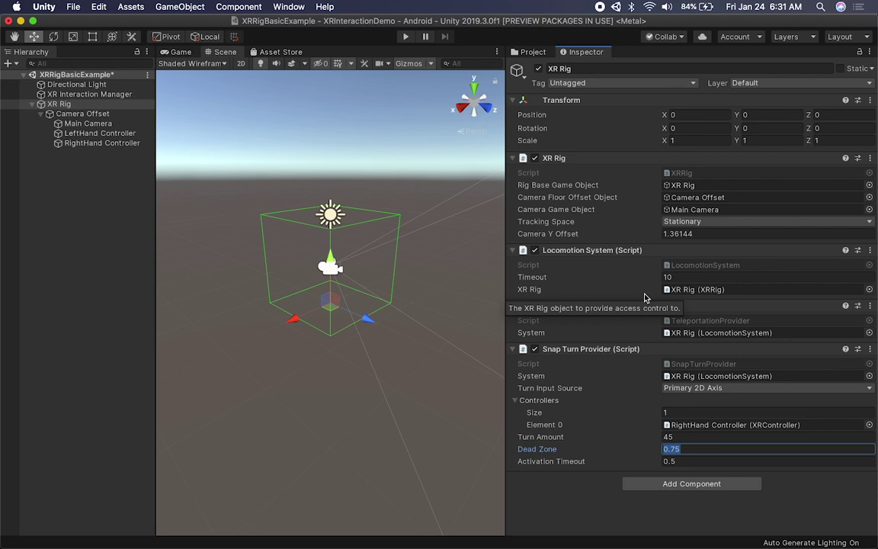
- Show the PolygonStarter Prefabs folder in the project assets
click(533, 52)
alt+drag(245, 287, 484, 323)
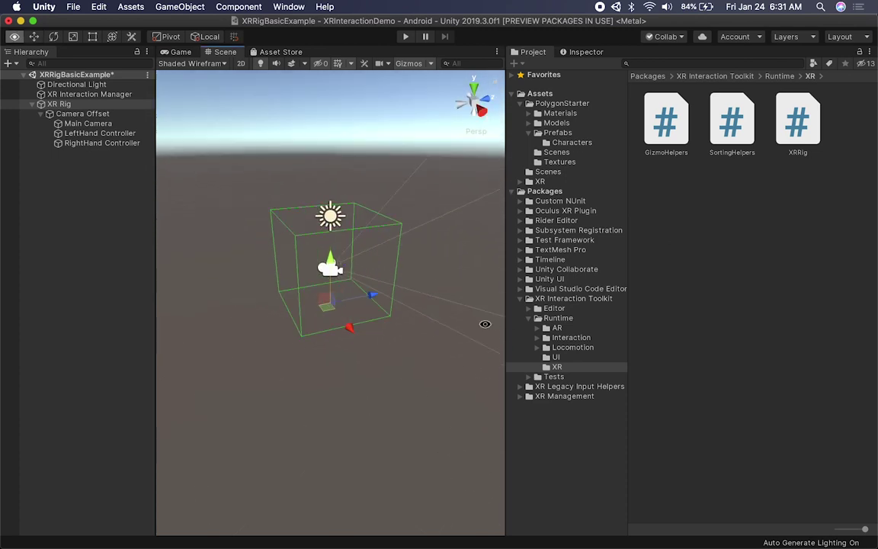
click(559, 133)
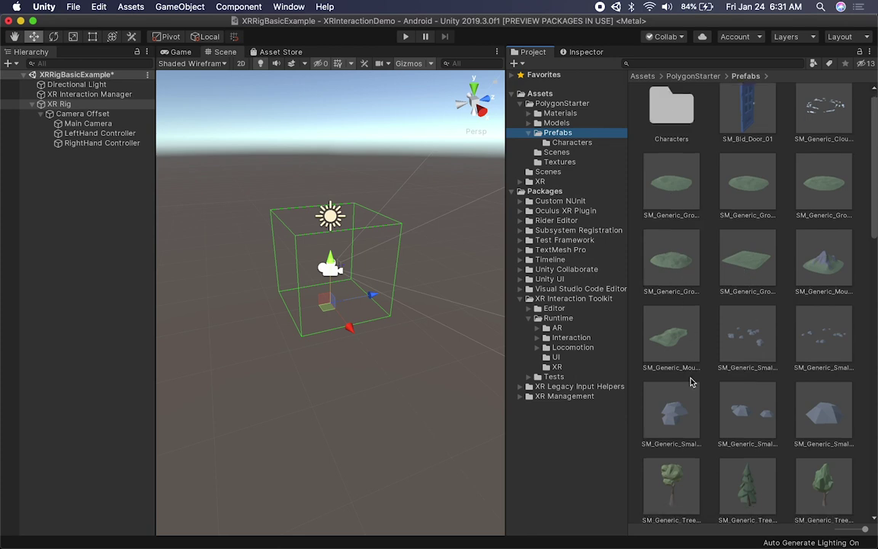
- Try the SM_Generic_Ground_04 prefab as the terrain, positioning it beneath the XR Rig
drag(679, 254, 326, 275)
alt+drag(326, 237, 442, 300)
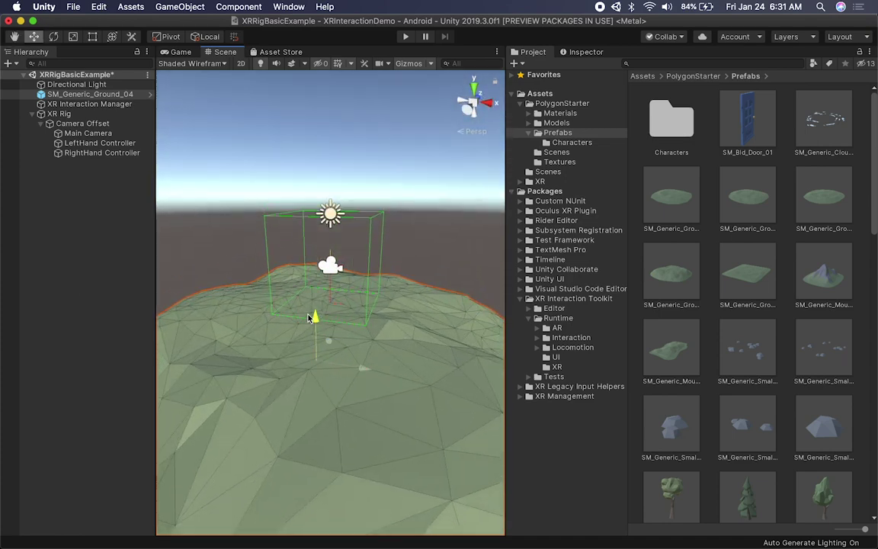
drag(311, 317, 353, 414)
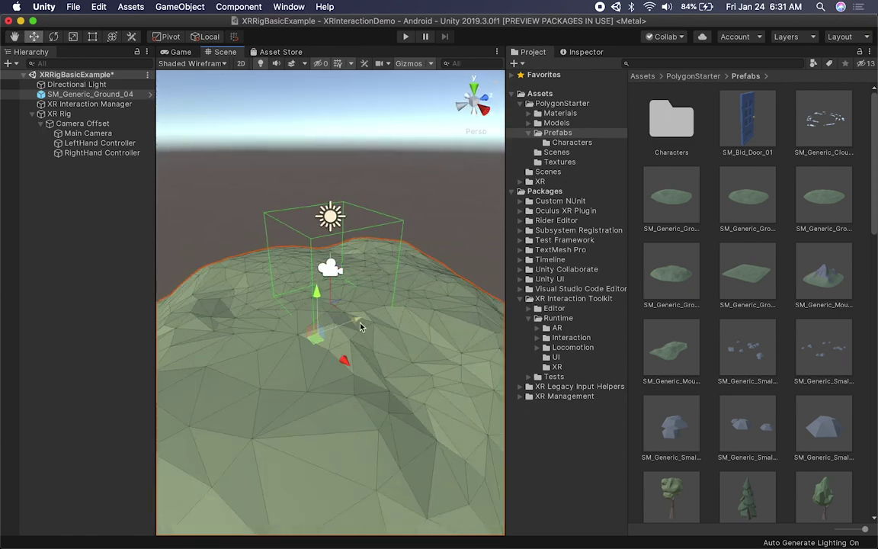
- Use the green SM_Generic_Mountains prefab as the terrain beneath the XR Rig instead of the SM_Generic_Ground_04 prefab
scroll(402, 319, down, 3)
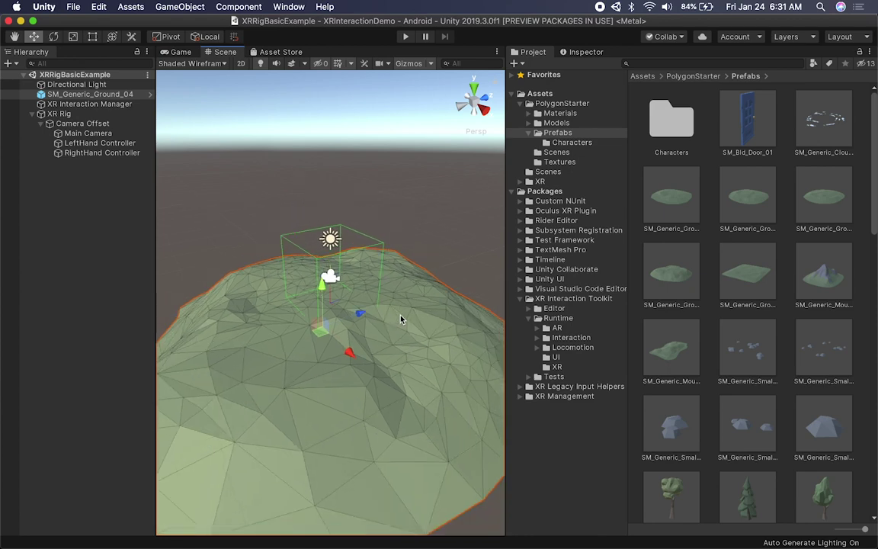
drag(670, 271, 417, 353)
alt+drag(421, 307, 333, 282)
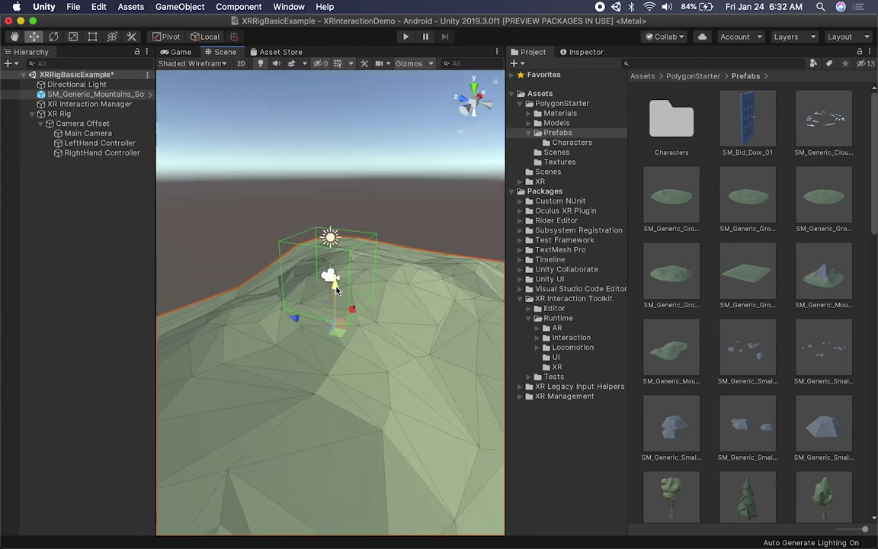
- Place an SM_Generic_Tree_01 prefab on the hill and position a duplicate of it near the XR Rig
scroll(716, 298, down, 3)
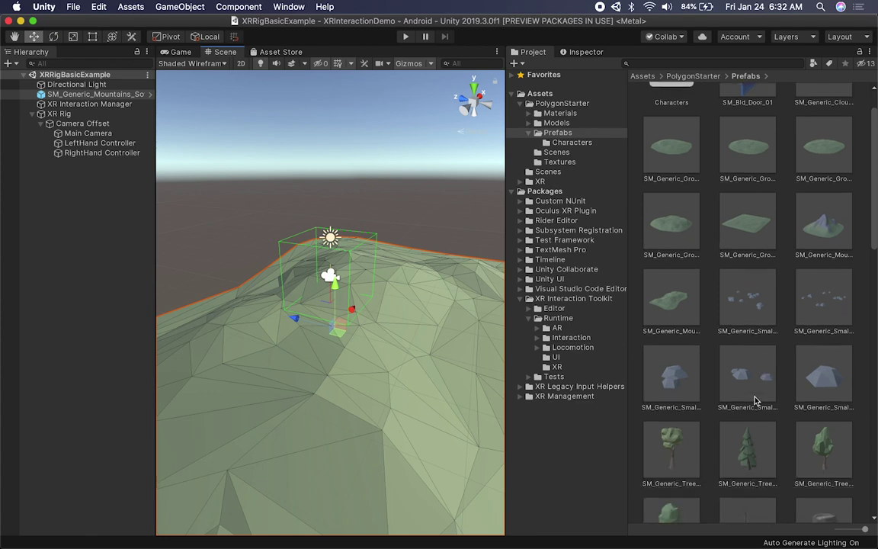
drag(674, 413, 246, 377)
alt+drag(290, 367, 448, 363)
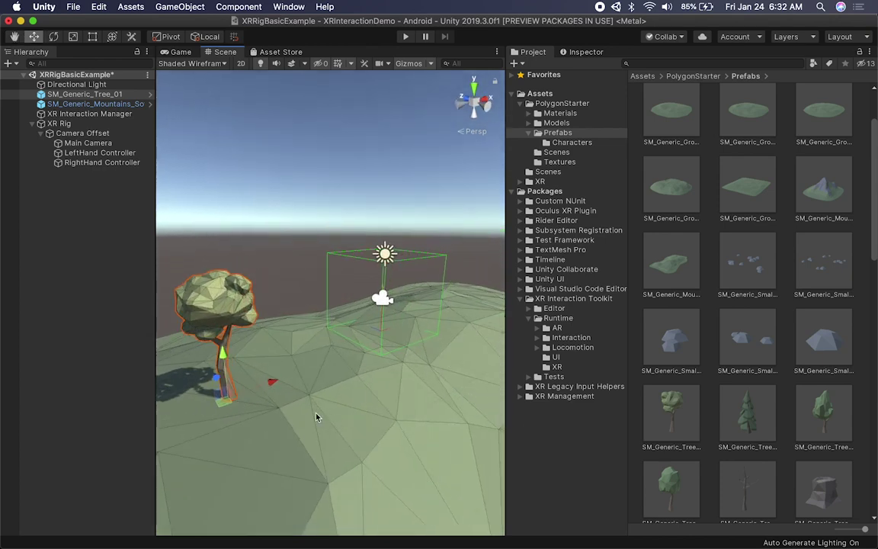
key(super+d)
drag(252, 390, 336, 361)
drag(385, 348, 382, 360)
- Place an SM_Generic_TreeDead_01 prefab on the hillside away from the two leafy trees
alt+drag(435, 362, 525, 352)
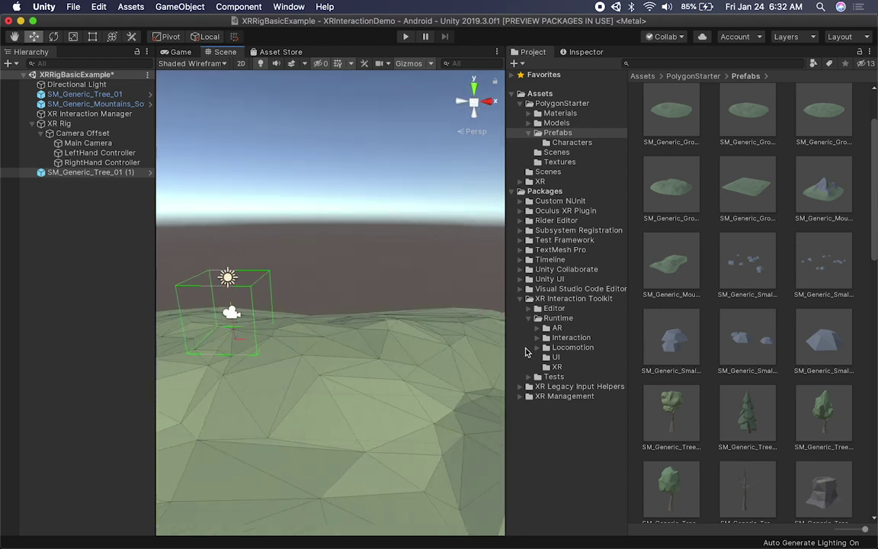
scroll(748, 440, down, 1)
drag(747, 480, 390, 397)
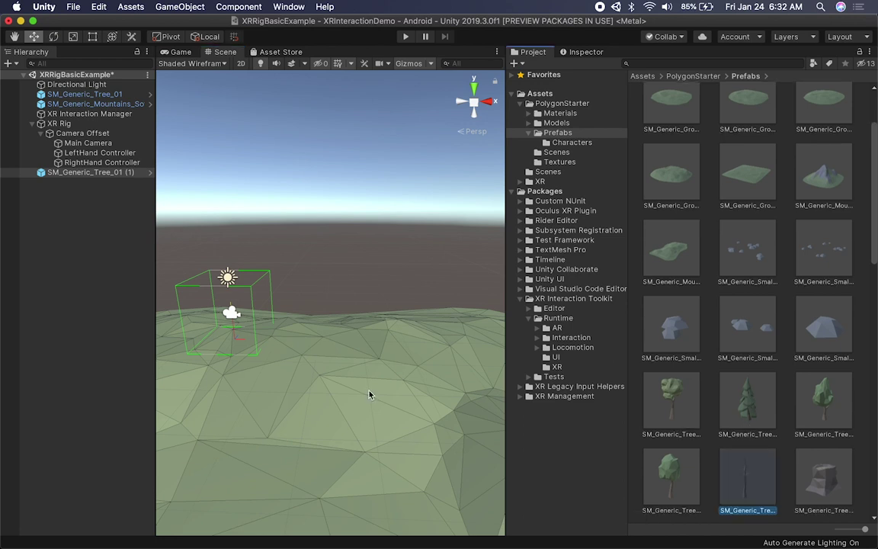
drag(738, 470, 406, 423)
alt+drag(419, 389, 458, 433)
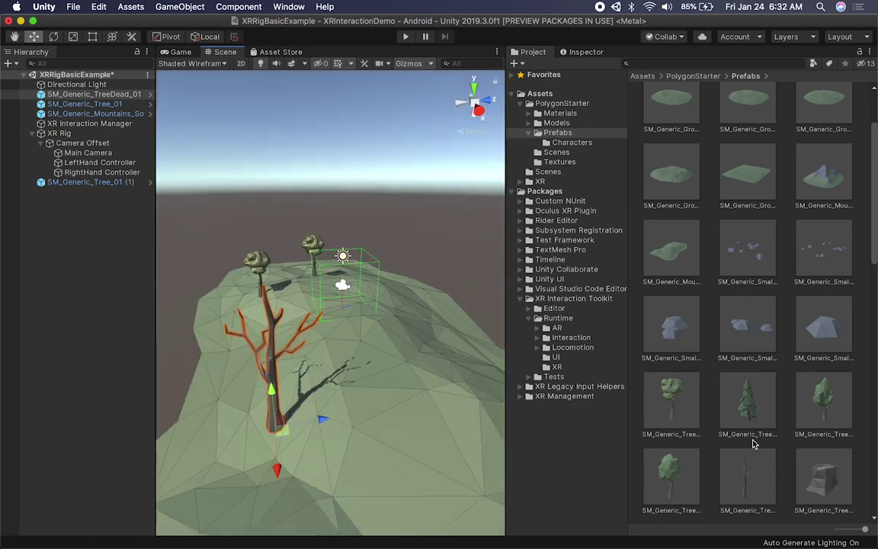
- Place the tree stump prefab on the hill near the dead tree and seat it on the terrain
drag(823, 479, 427, 345)
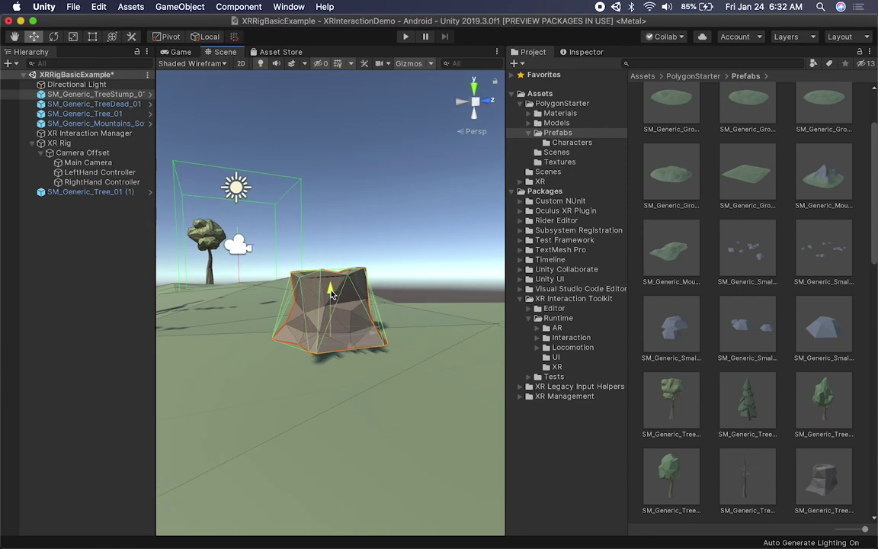
key(f)
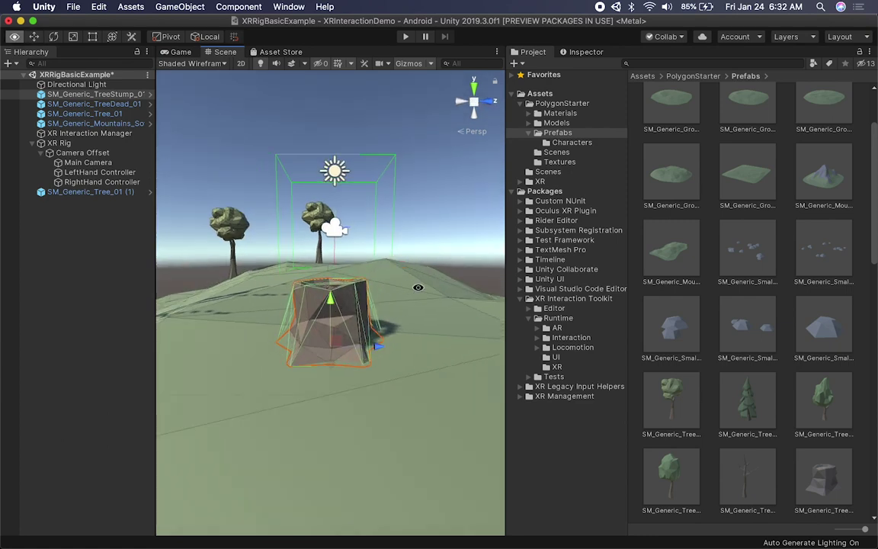
alt+drag(330, 303, 328, 335)
scroll(328, 335, down, 10)
- Place a single SM_Generic_Small_Rocks prefab on the slope and rotate it to follow the terrain
alt+drag(406, 337, 288, 357)
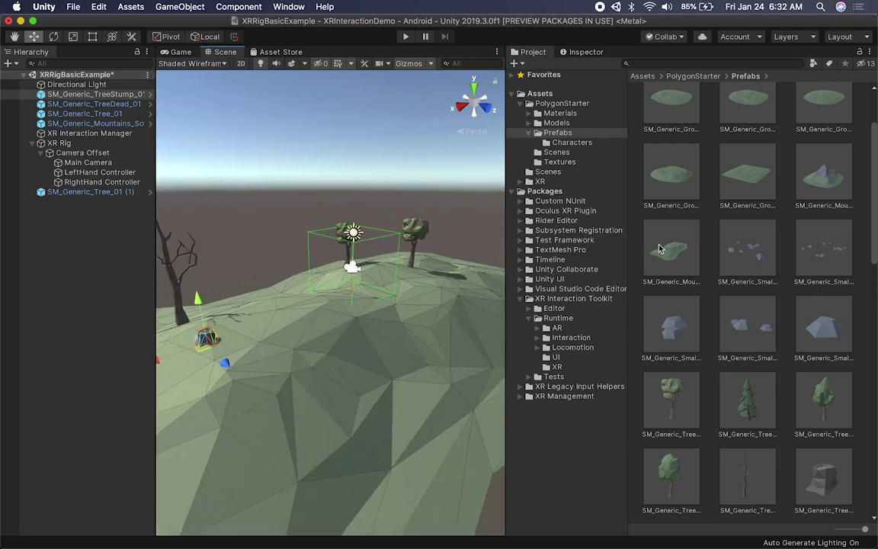
scroll(722, 358, down, 15)
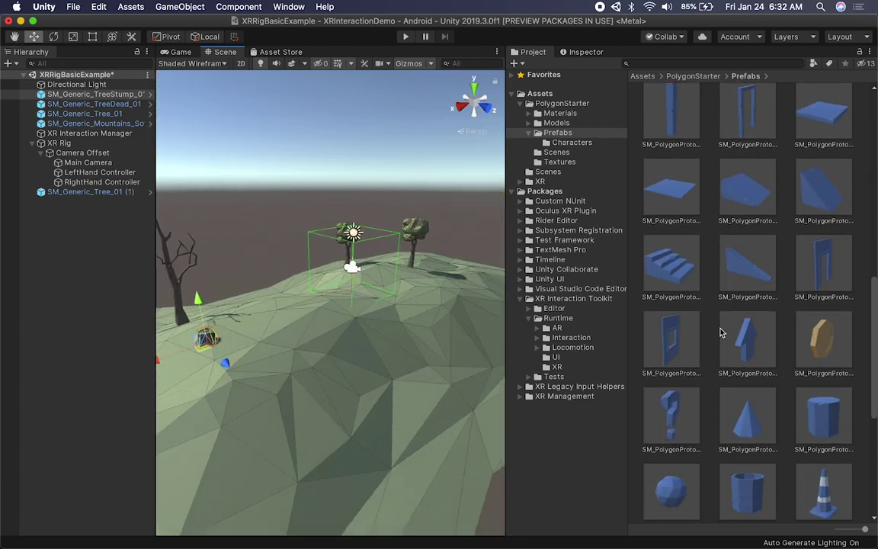
scroll(722, 332, down, 3)
scroll(722, 333, up, 20)
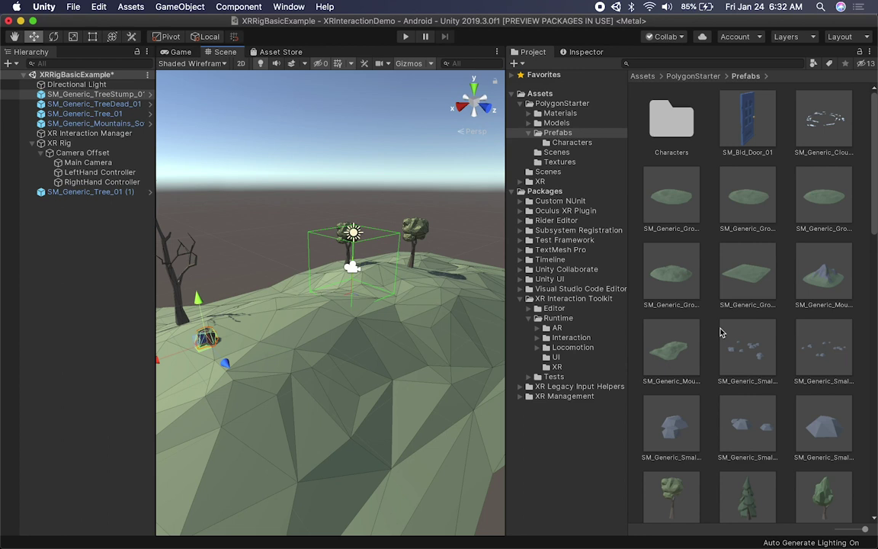
scroll(769, 381, down, 2)
drag(747, 312, 363, 357)
key(f)
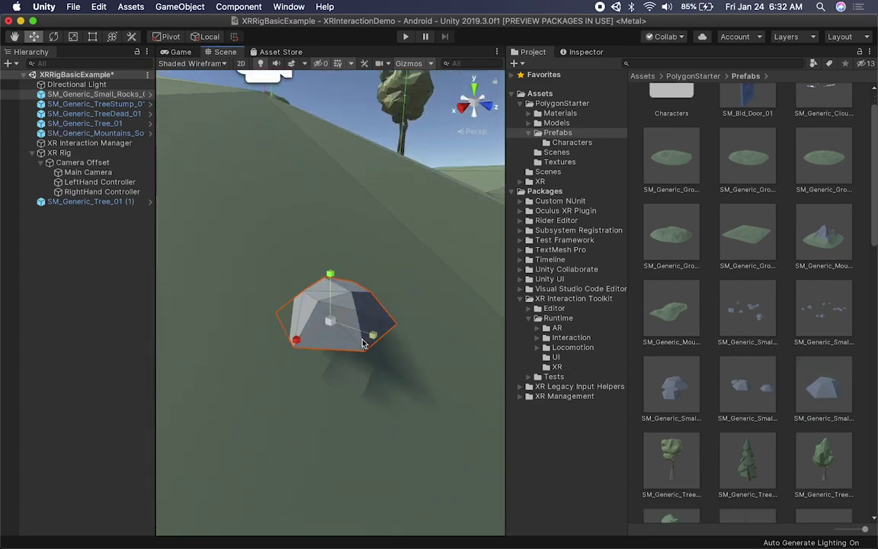
key(r)
key(e)
drag(350, 320, 339, 339)
key(w)
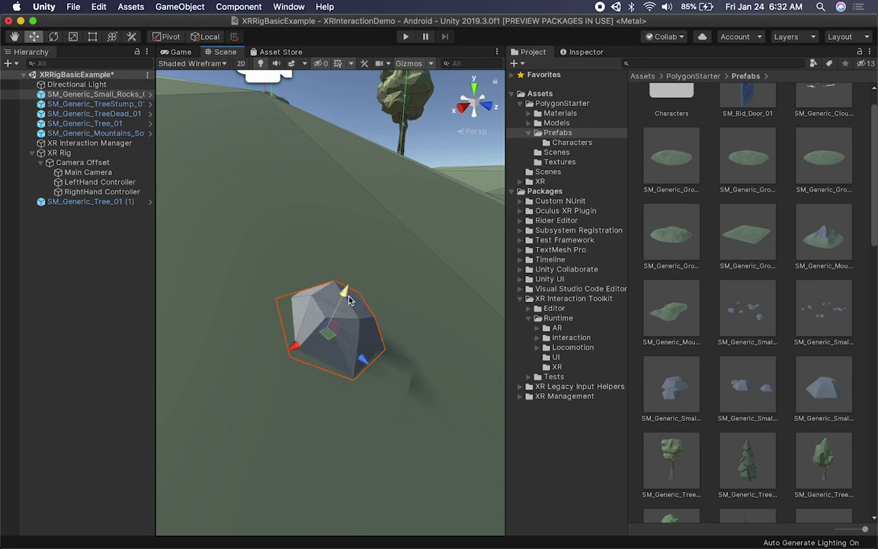
- Resize the rock and place a rotated duplicate of it higher up the slope near the XR Rig
scroll(339, 320, down, 5)
key(r)
drag(330, 304, 288, 288)
key(w)
key(super+d)
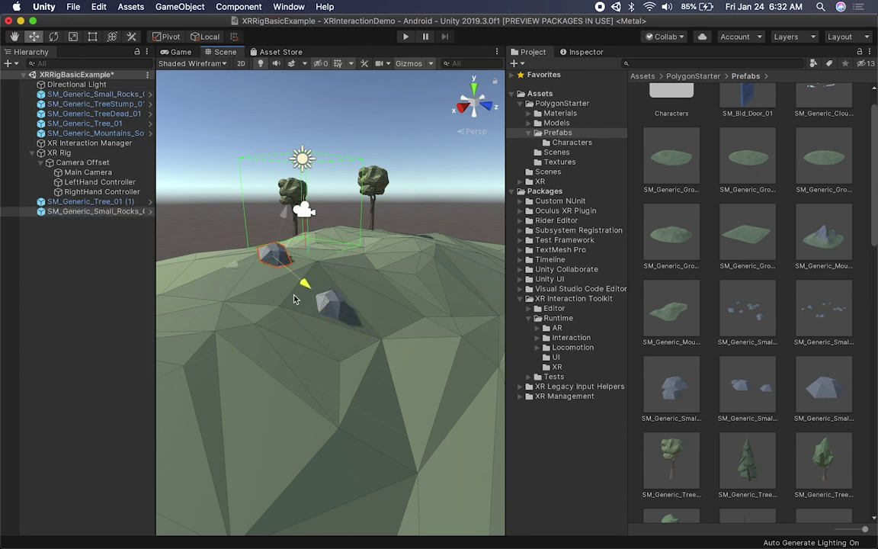
key(e)
drag(299, 238, 245, 194)
key(w)
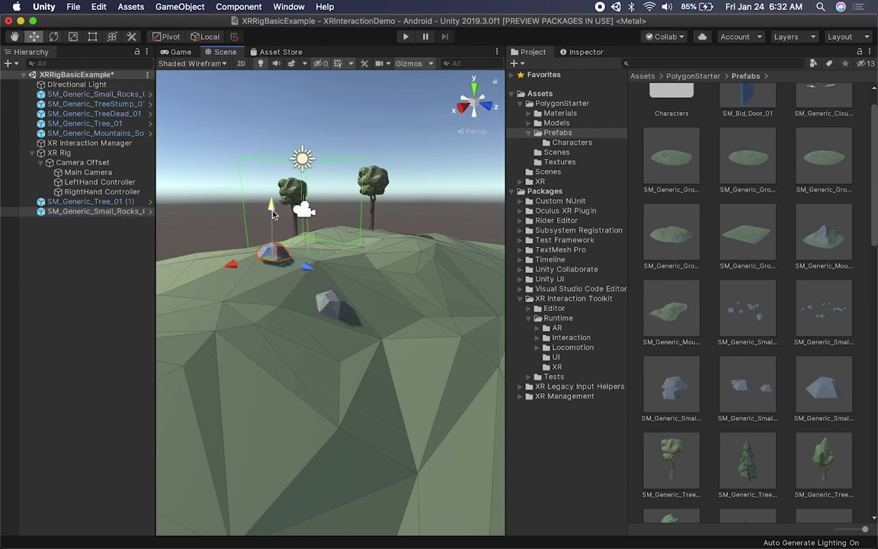
key(f)
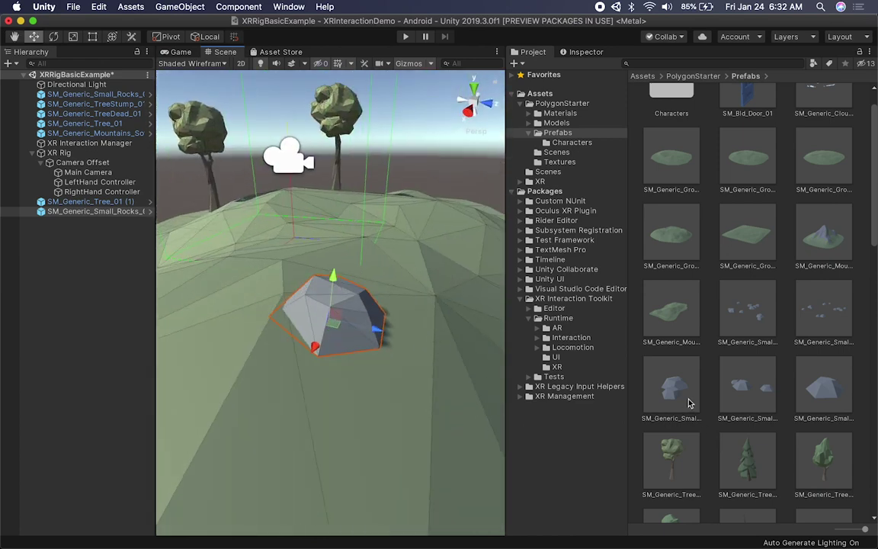
- Place an SM_Generic_Tree_02 pine prefab on the hill and position it between the tree stump and the rocks
click(739, 392)
scroll(733, 380, down, 3)
drag(736, 345, 167, 360)
key(f)
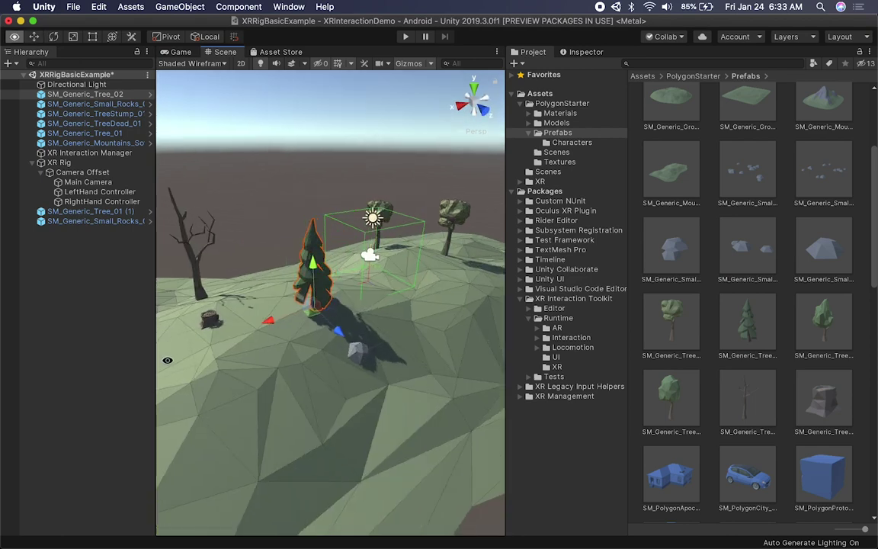
click(205, 291)
click(289, 279)
drag(274, 320, 225, 329)
key(f)
alt+drag(298, 347, 338, 346)
scroll(342, 326, down, 6)
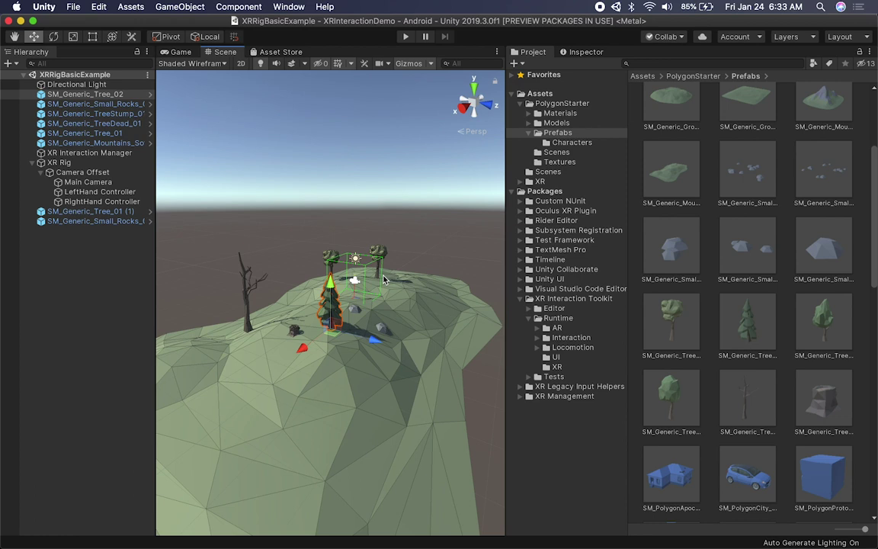
- Create an empty GameObject at the root of the scene hierarchy and name it Environment
click(66, 279)
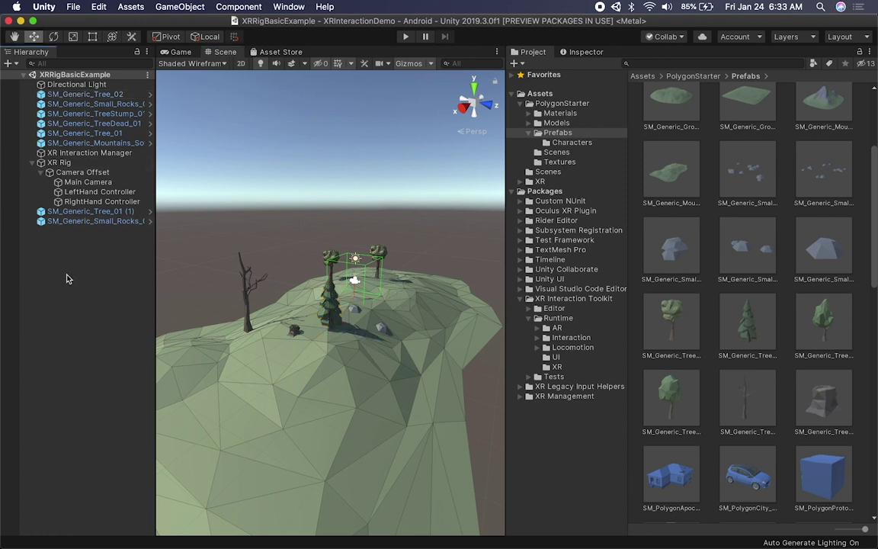
right_click(66, 279)
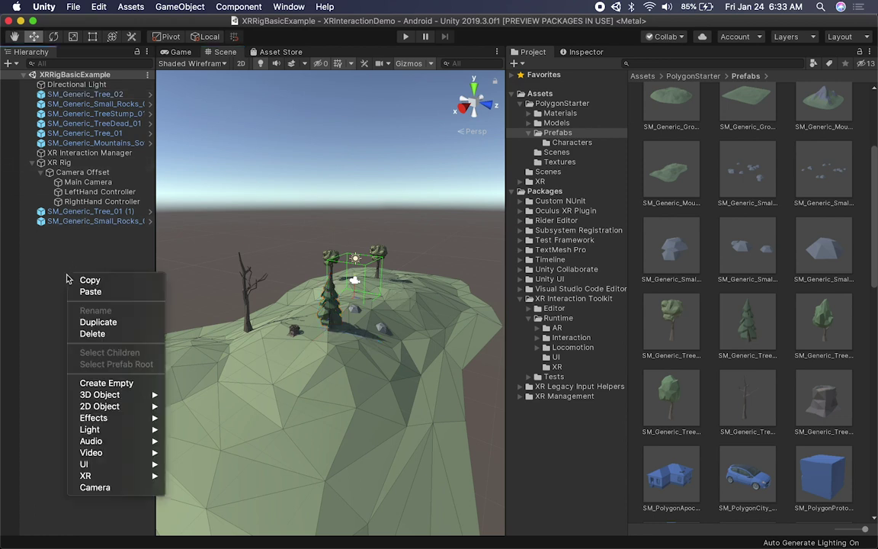
click(107, 382)
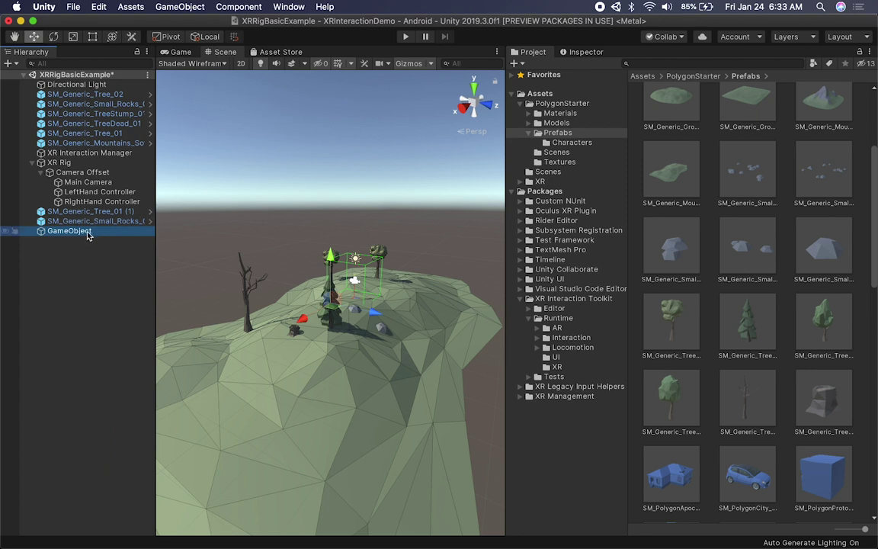
text(Environment)
key(Return)
- Parent all the SM_Generic tree, stump, rock and mountain prefabs under Environment and collapse the Environment and XR Rig hierarchies
click(79, 212)
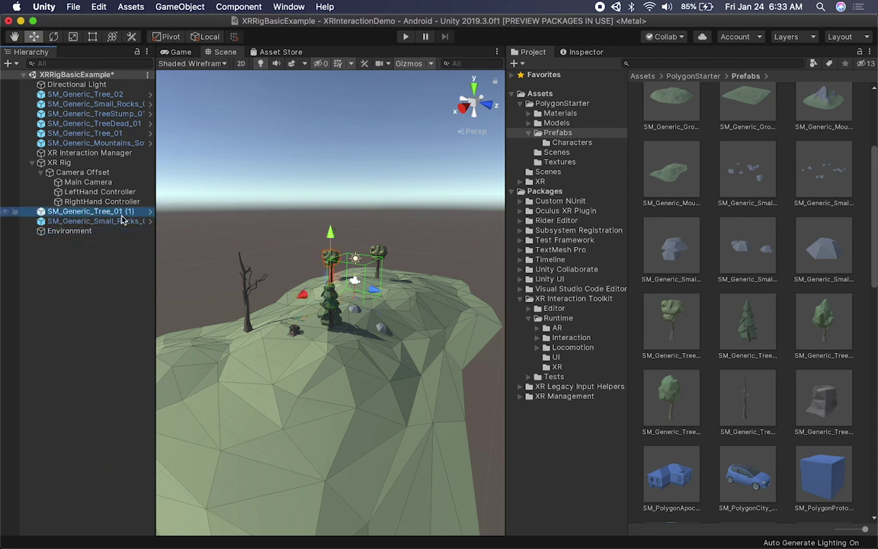
shift+click(117, 221)
super+click(114, 142)
super+click(115, 133)
super+click(118, 122)
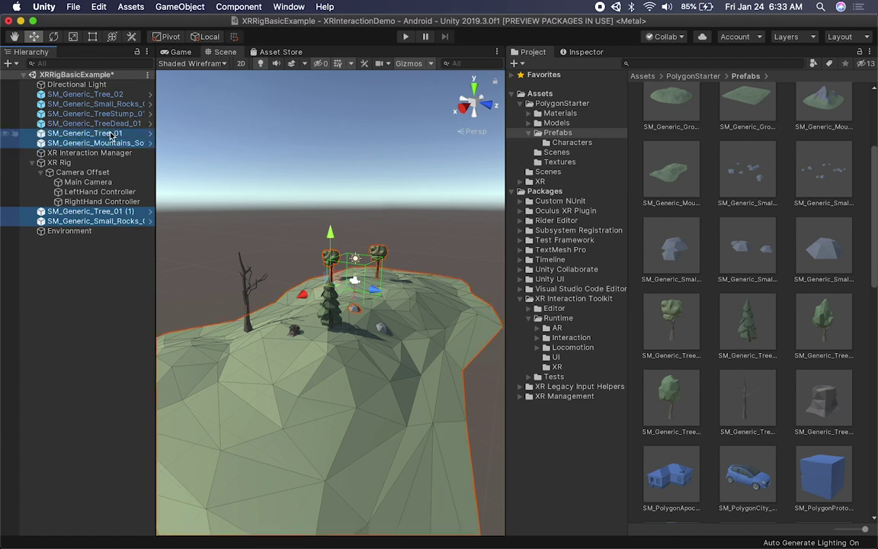
super+click(120, 113)
super+click(122, 105)
super+click(120, 95)
drag(90, 155, 61, 230)
click(60, 152)
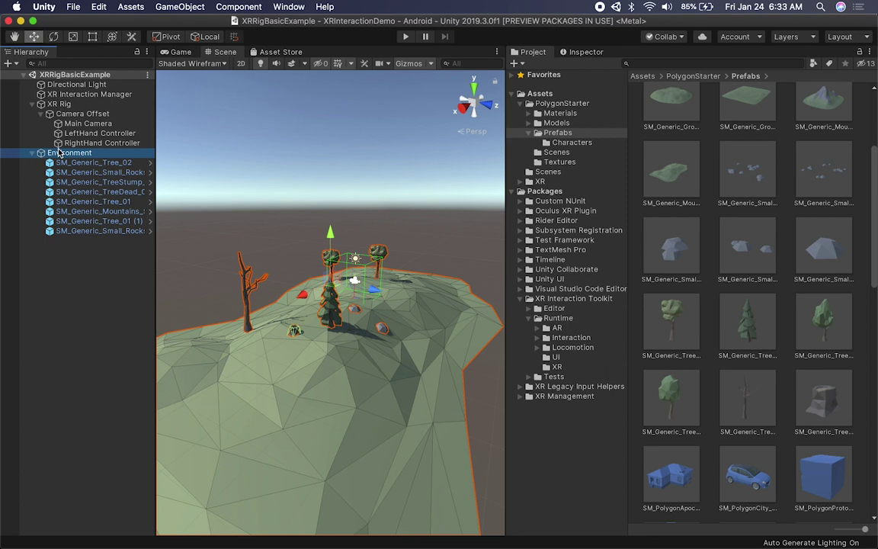
click(32, 153)
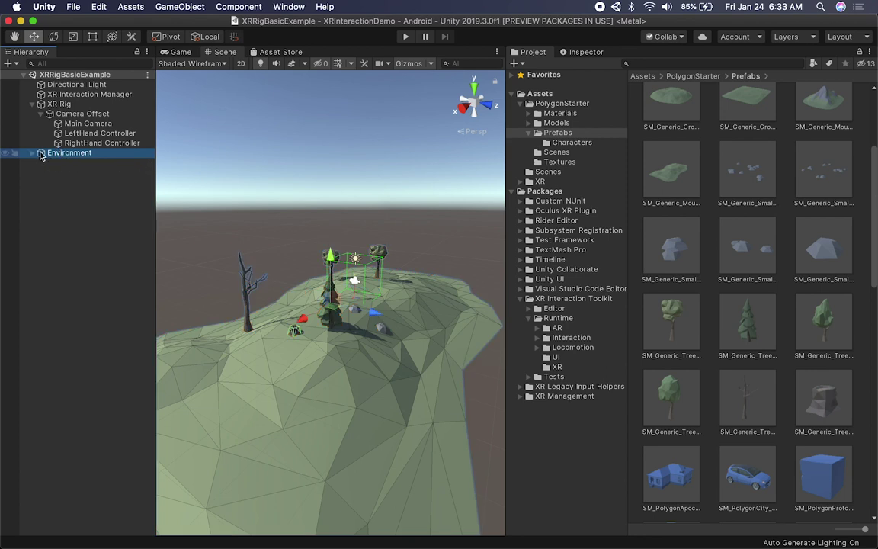
click(32, 104)
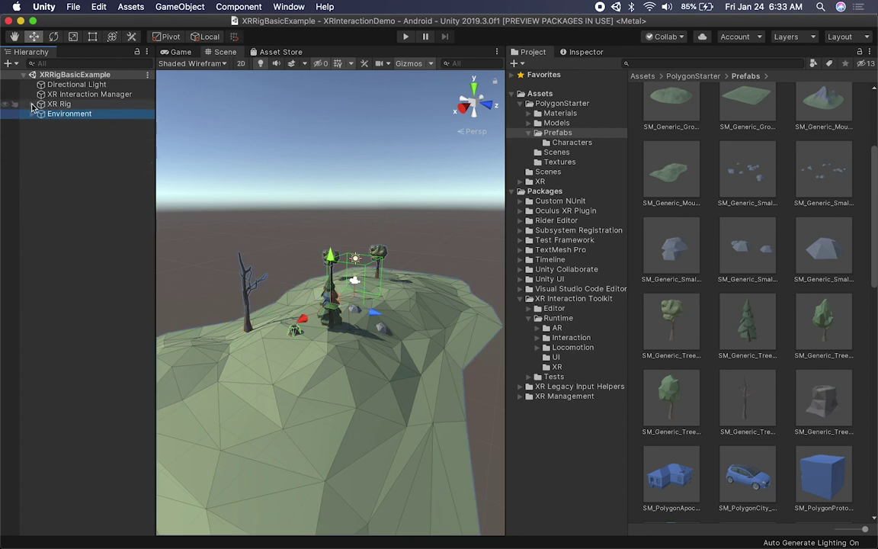
click(74, 86)
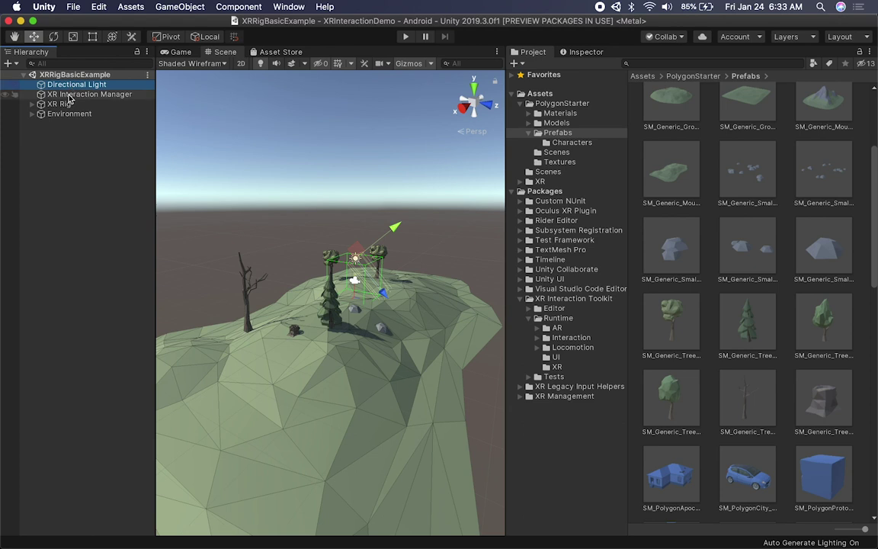
click(74, 94)
click(64, 104)
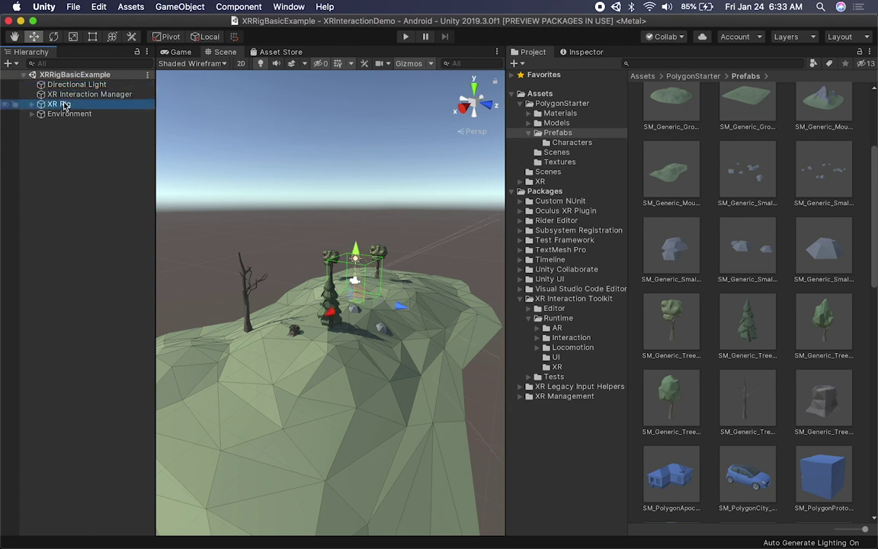
- Widen the Scene view and scale up the small rock closest to the XR Rig on the slope
alt+drag(345, 378, 639, 420)
alt+drag(459, 406, 259, 446)
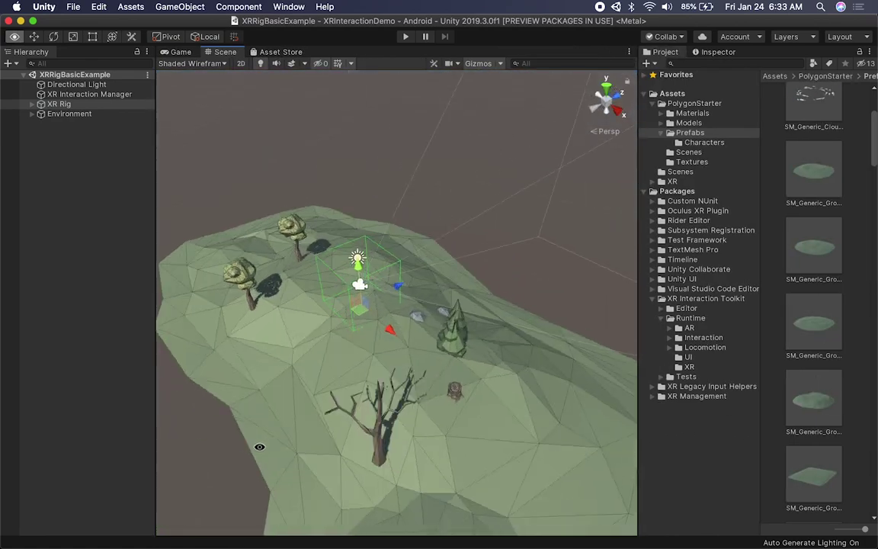
scroll(336, 333, up, 6)
click(463, 345)
key(t)
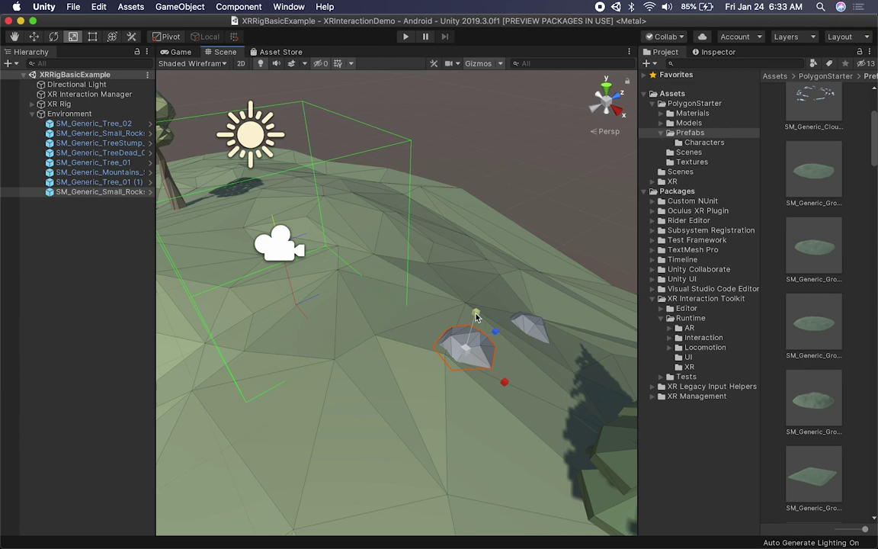
drag(478, 346, 481, 326)
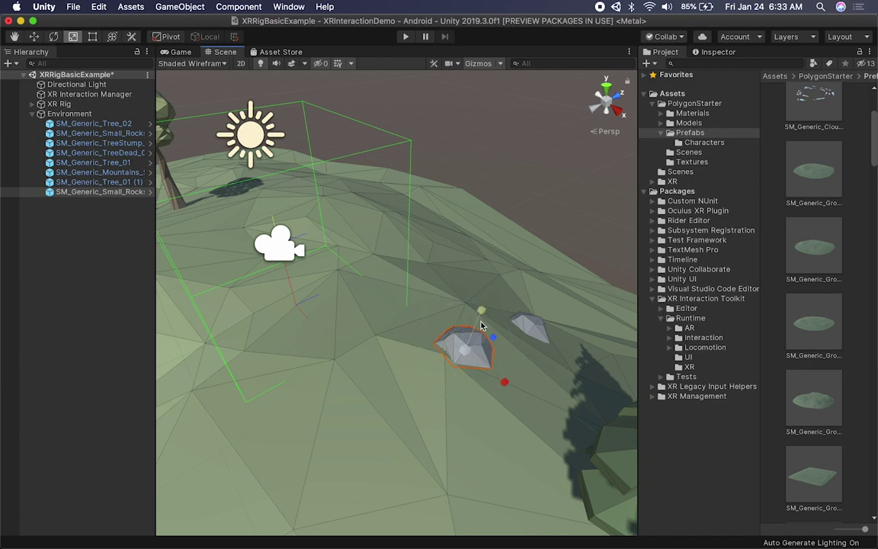
key(f)
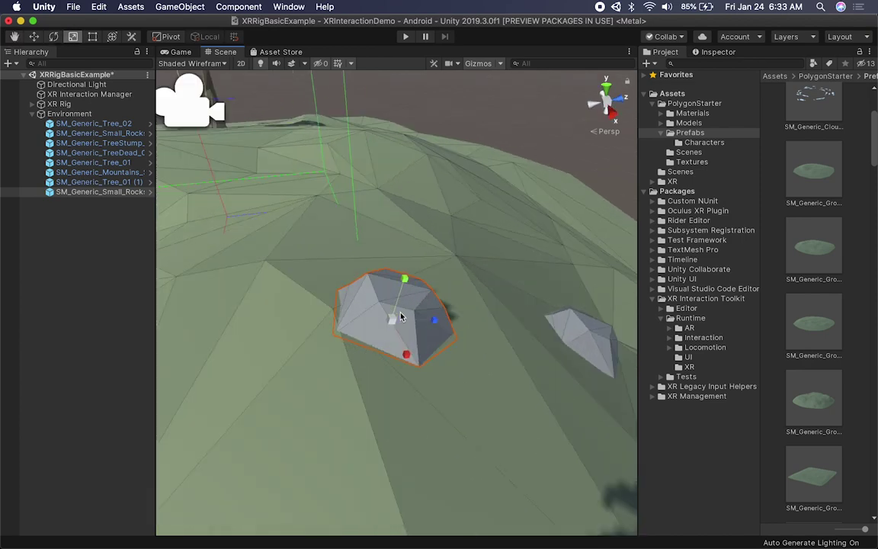
drag(391, 320, 404, 319)
key(w)
click(461, 187)
alt+drag(461, 186, 499, 258)
key(q)
alt+drag(282, 356, 526, 400)
scroll(412, 338, down, 5)
key(w)
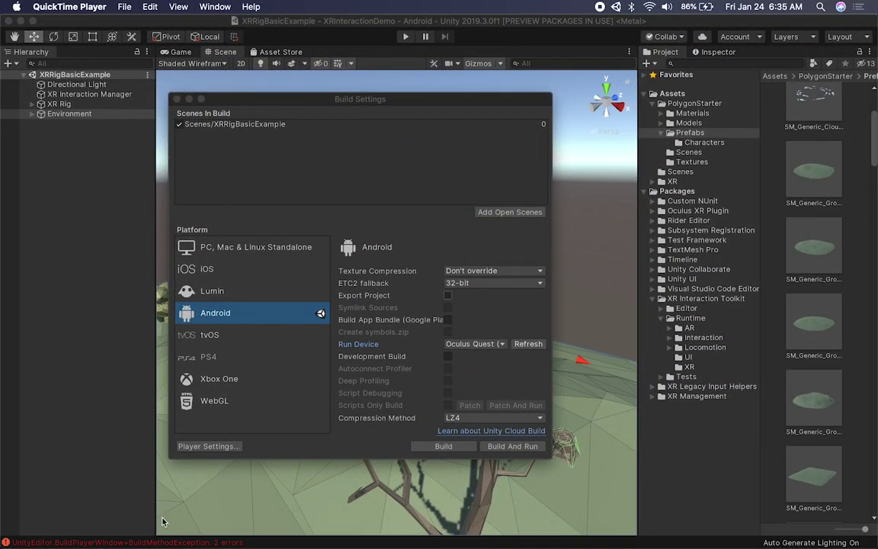
- Examine the BuildFailedException details in the Console, closing the Build Settings window that covers them
click(151, 542)
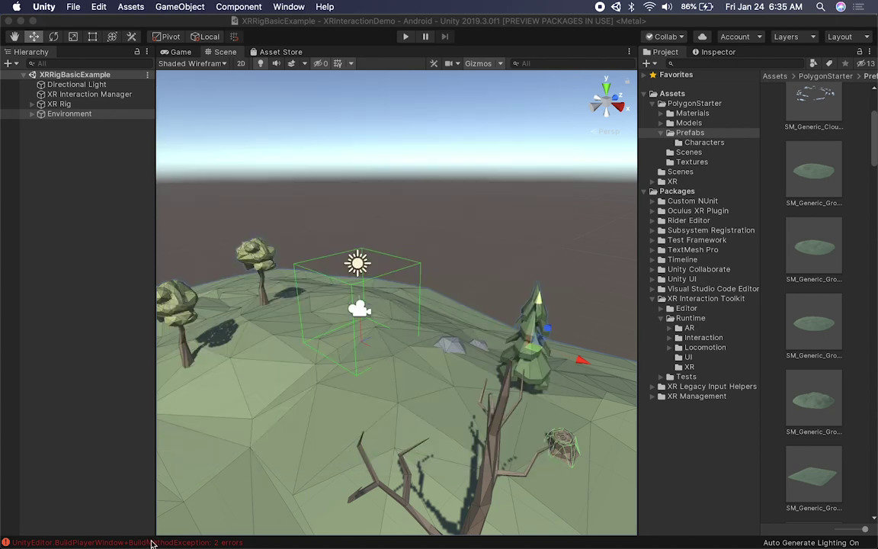
drag(229, 89, 264, 88)
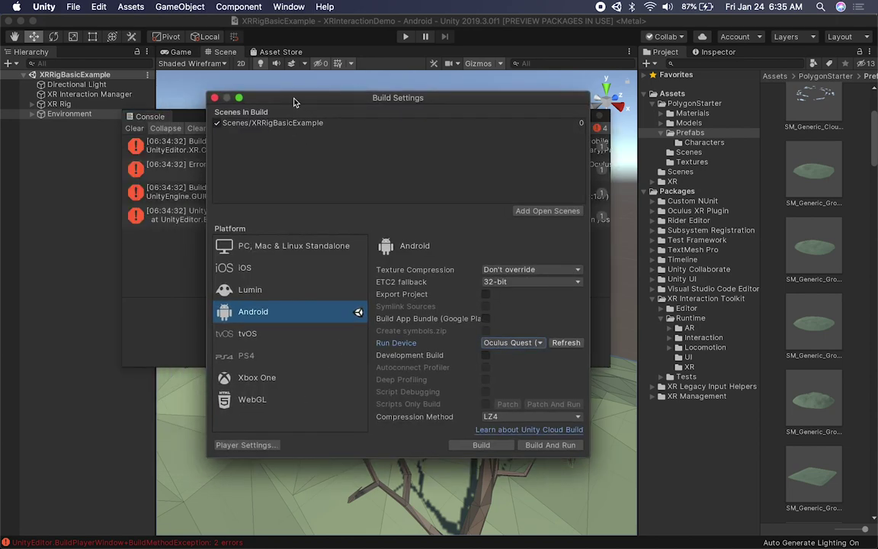
click(215, 98)
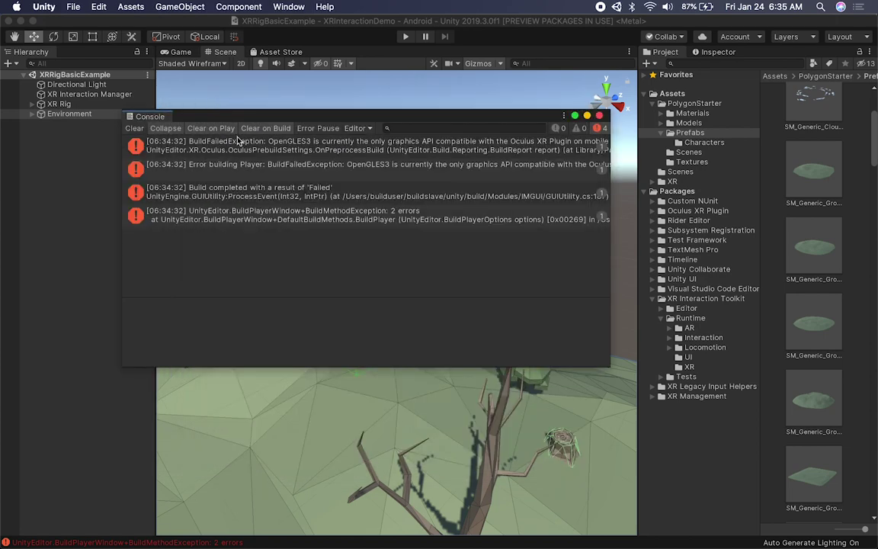
click(278, 147)
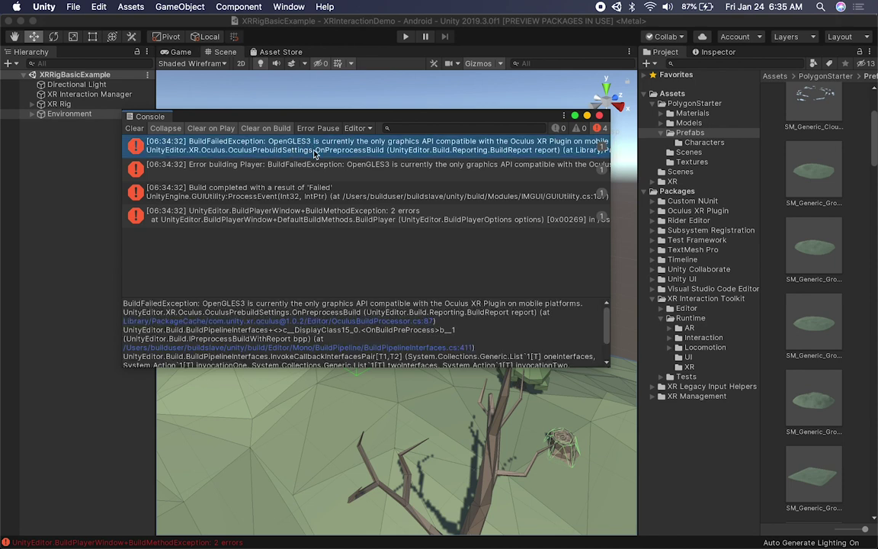
click(290, 6)
click(303, 7)
click(434, 23)
- In the Android Player settings, reorder the Graphics APIs so that OpenGLES3 comes before Vulkan
click(73, 7)
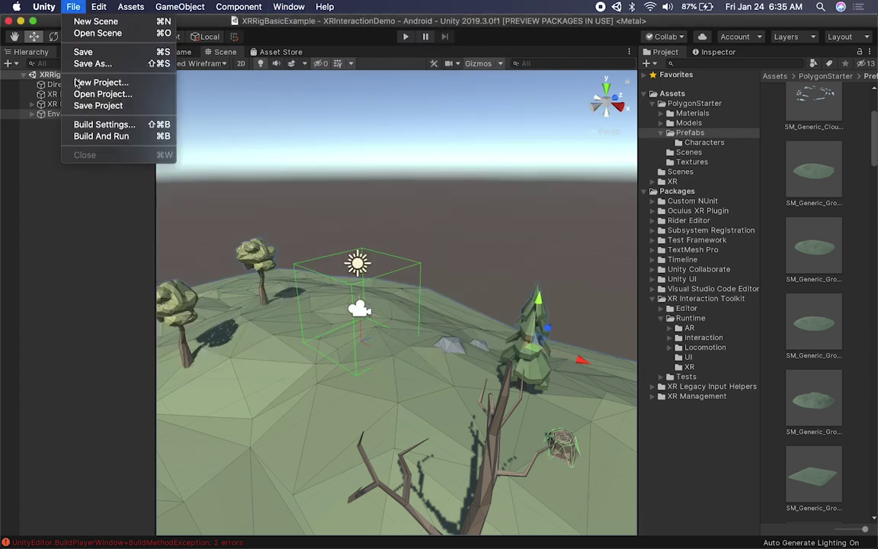
click(76, 122)
click(246, 445)
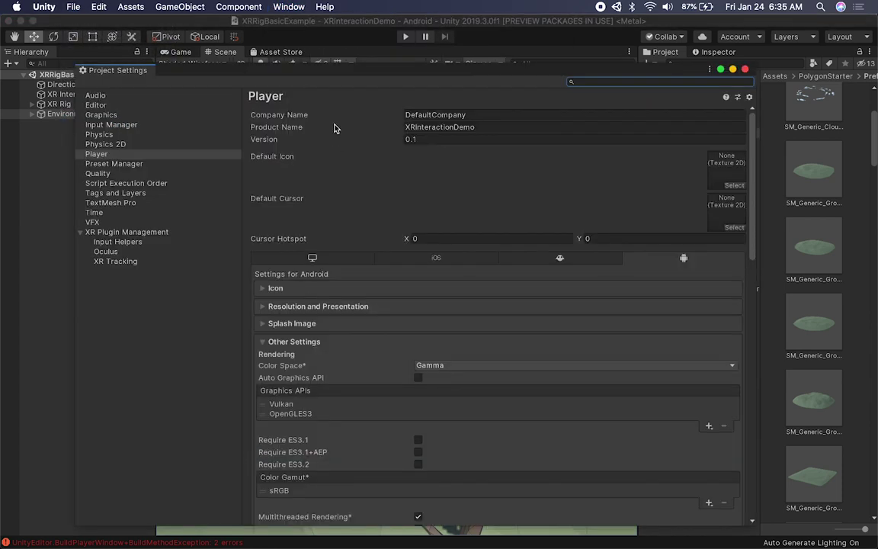
scroll(676, 360, down, 3)
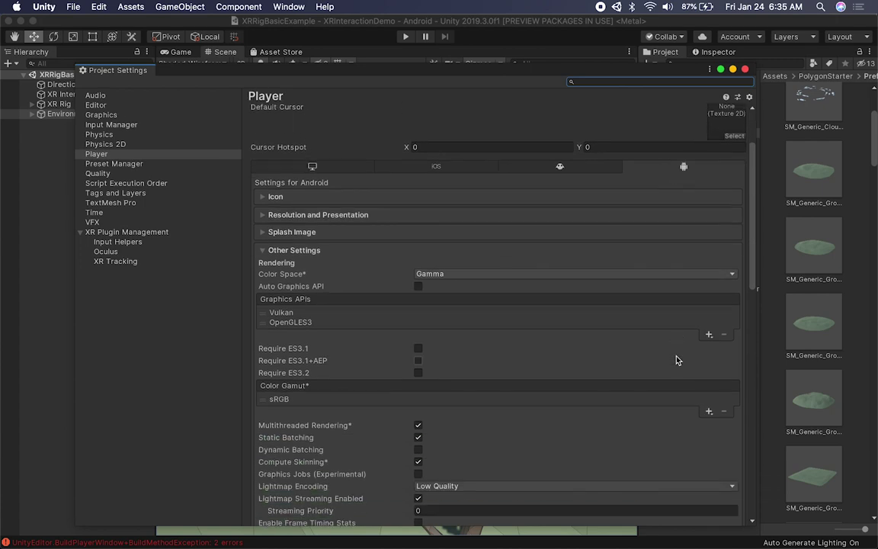
click(282, 314)
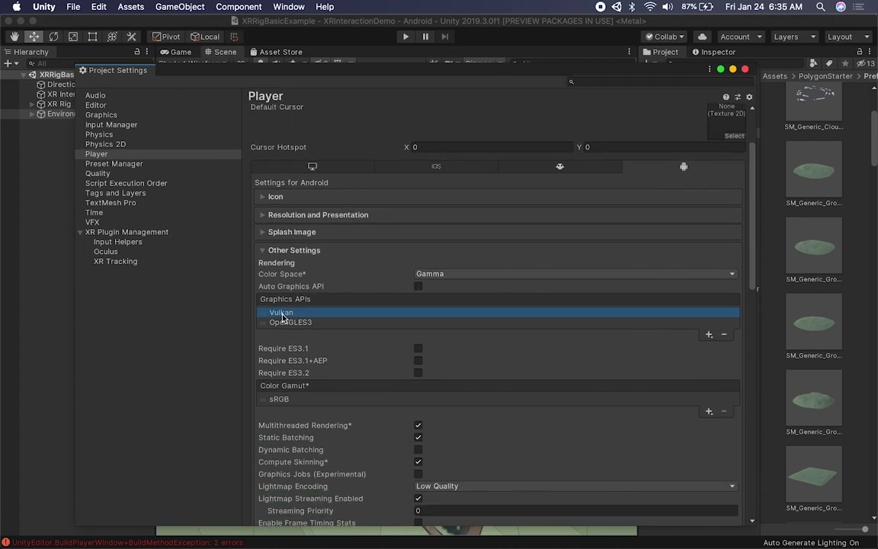
drag(288, 323, 307, 313)
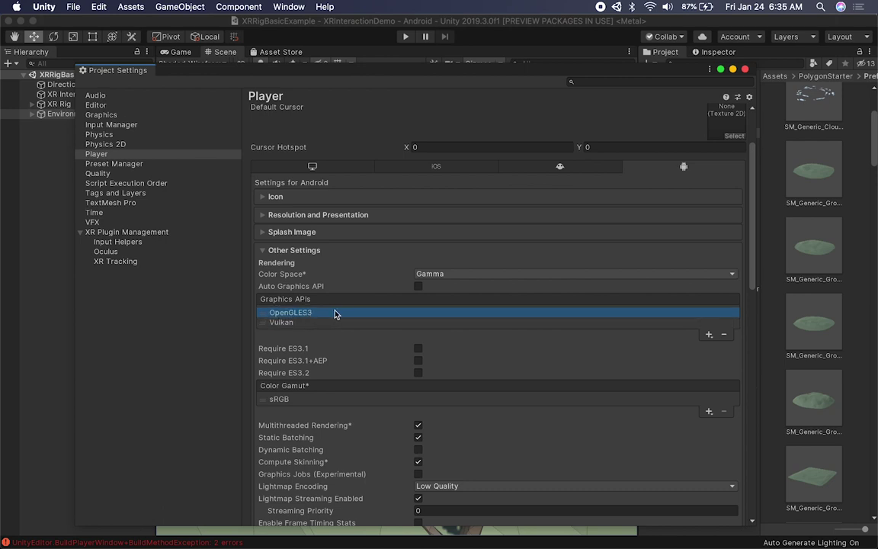
click(744, 69)
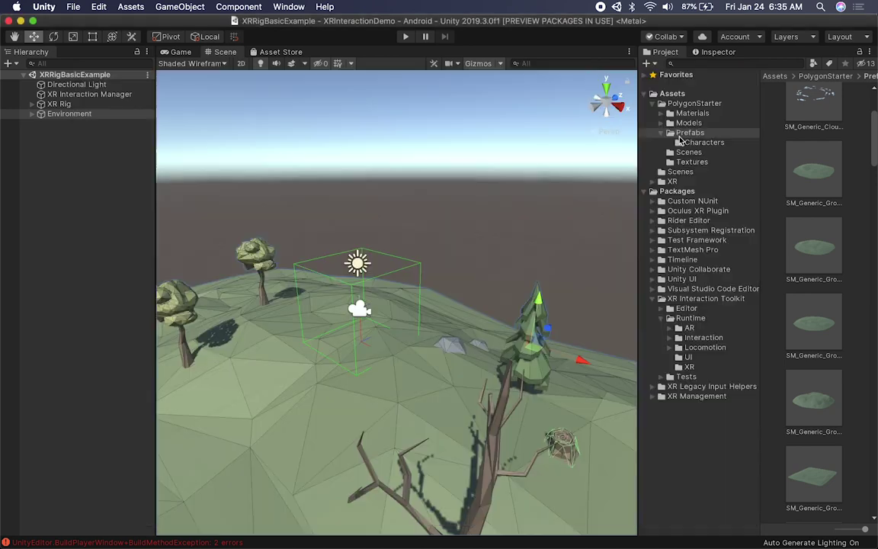
- Build and run the Android project on the Oculus Quest, saving the build as OculusDemo on the Desktop
click(73, 6)
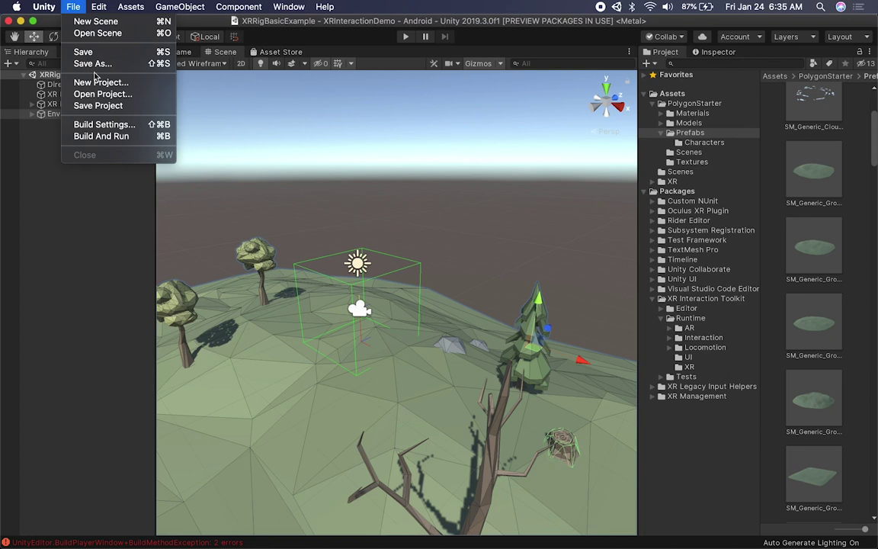
click(91, 124)
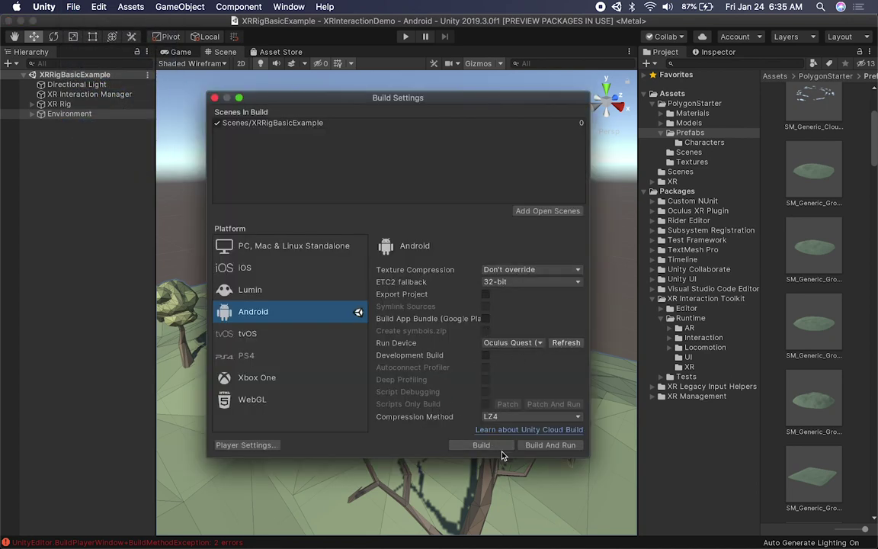
click(539, 445)
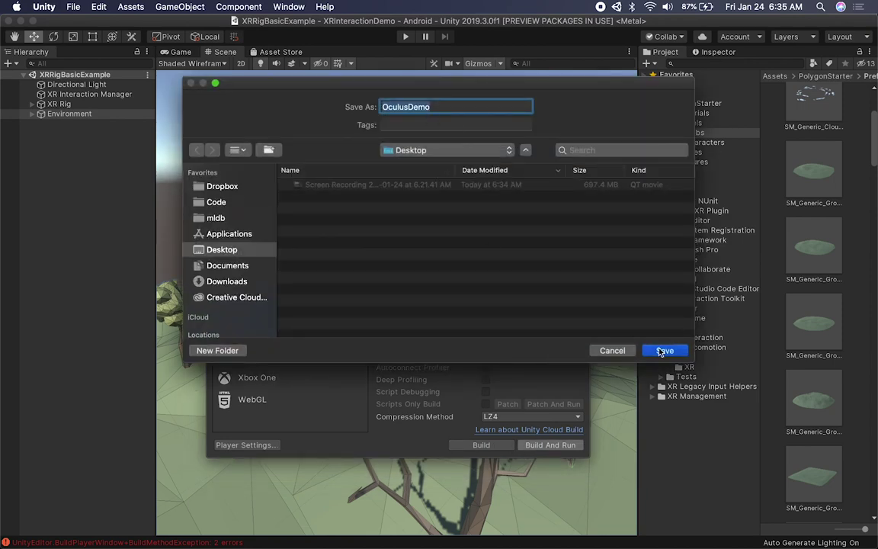
key(Return)
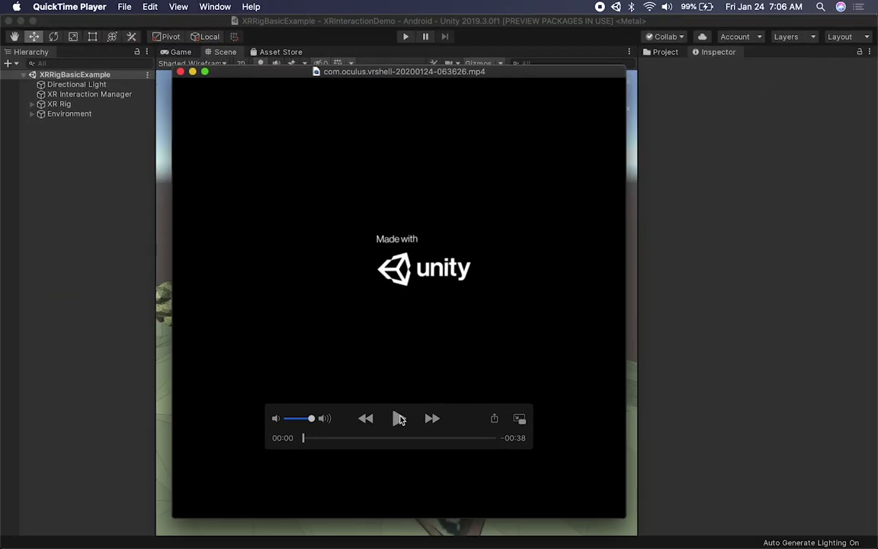
- Play the headset recording com.oculus.vrshell-20200124-063626.mp4 in QuickTime Player
click(399, 418)
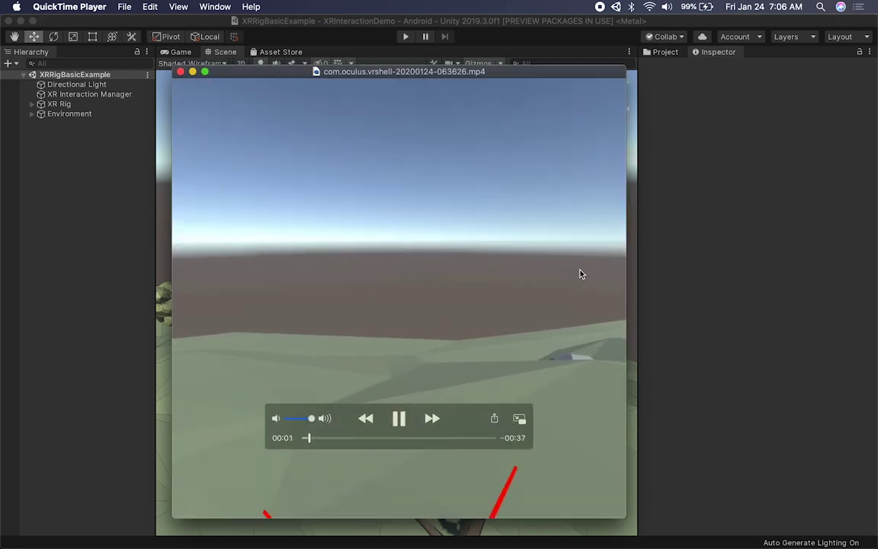